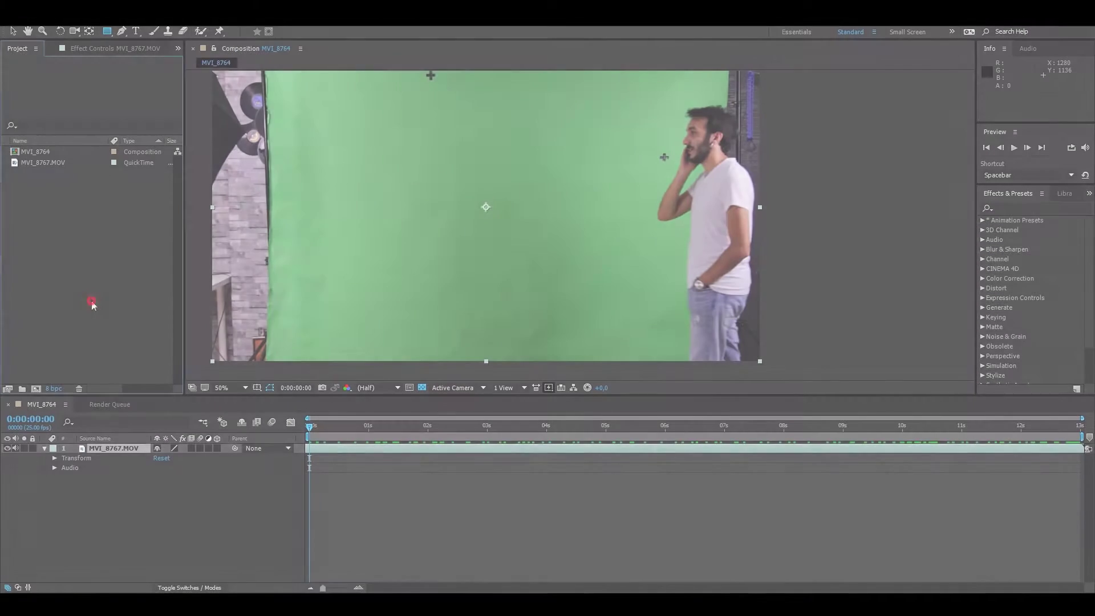
- Select the MVI_8767.MOV clip and preview the footage from the start
{"action": "left_click", "coordinate": [50, 162]}
{"action": "left_click_drag", "start_coordinate": [317, 428], "coordinate": [858, 449]}
{"action": "key", "text": "Home"}
{"action": "left_click", "coordinate": [1015, 147]}
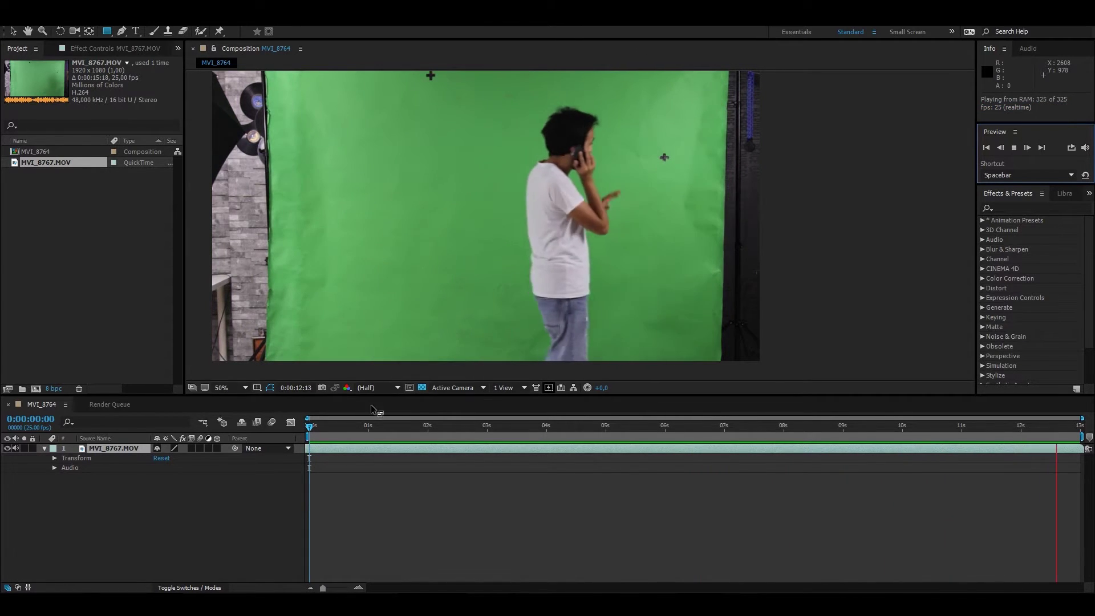
{"action": "mouse_move", "coordinate": [337, 427]}
{"action": "left_mouse_down"}
{"action": "mouse_move", "coordinate": [414, 434]}
{"action": "mouse_move", "coordinate": [299, 439]}
{"action": "left_mouse_up"}
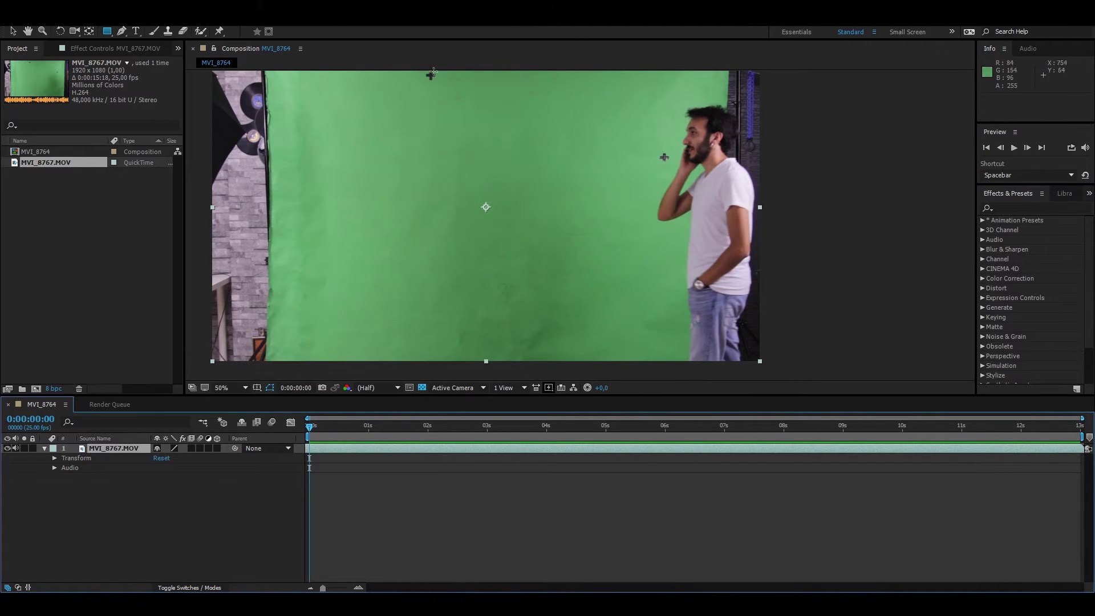
- Draw a rectangular mask over the green screen, adjust its edge, and preview it
{"action": "mouse_move", "coordinate": [256, 82]}
{"action": "left_mouse_down"}
{"action": "mouse_move", "coordinate": [543, 240]}
{"action": "mouse_move", "coordinate": [581, 286]}
{"action": "mouse_move", "coordinate": [693, 365]}
{"action": "mouse_move", "coordinate": [663, 365]}
{"action": "left_mouse_up"}
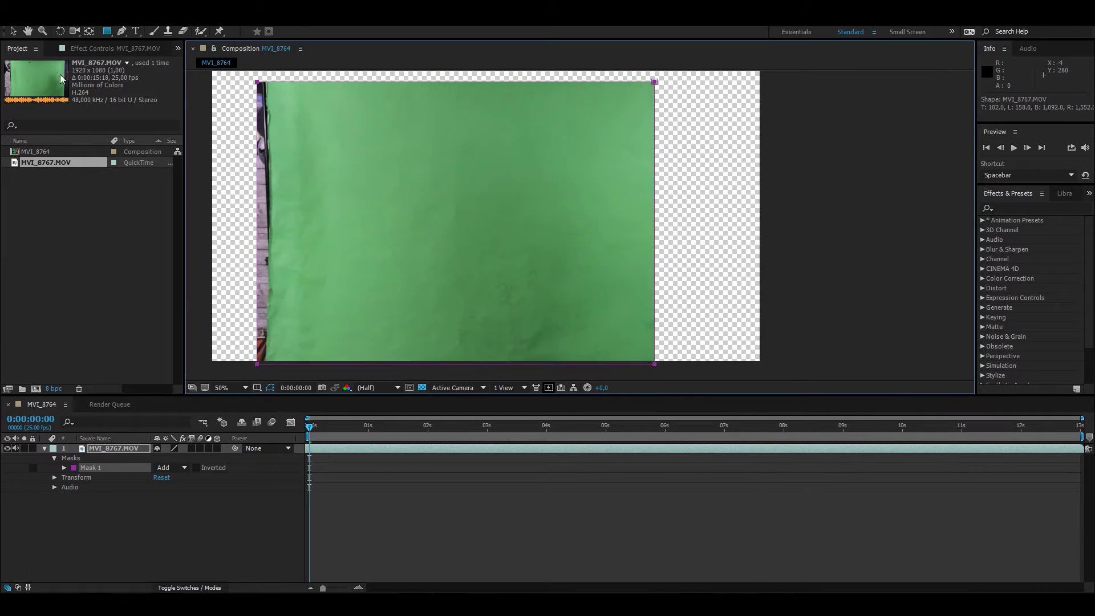
{"action": "left_click", "coordinate": [259, 85]}
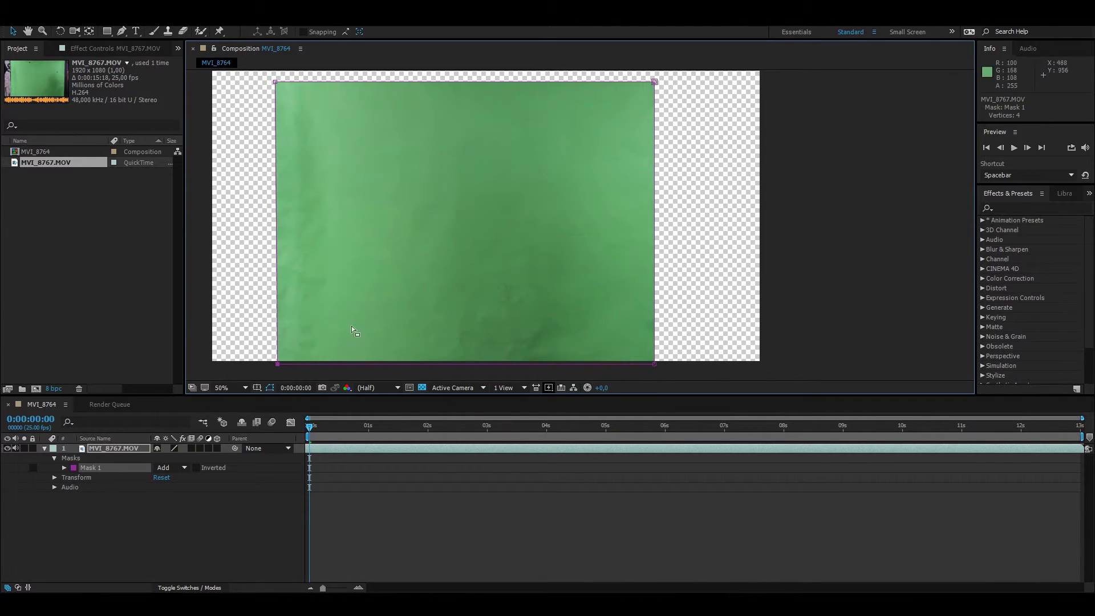
{"action": "key", "text": "space"}
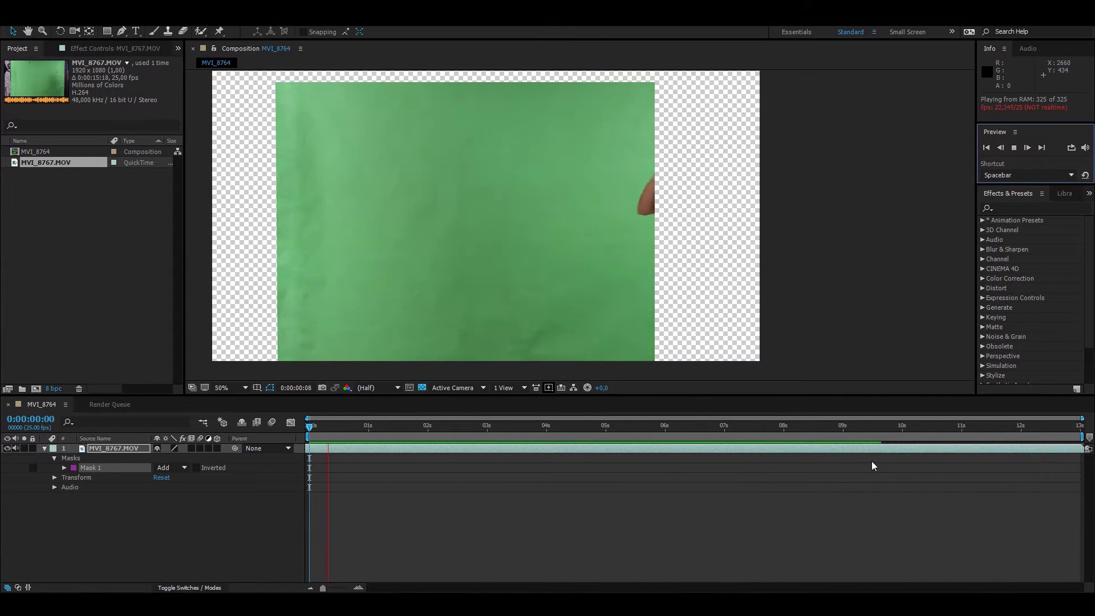
{"action": "left_click", "coordinate": [340, 427]}
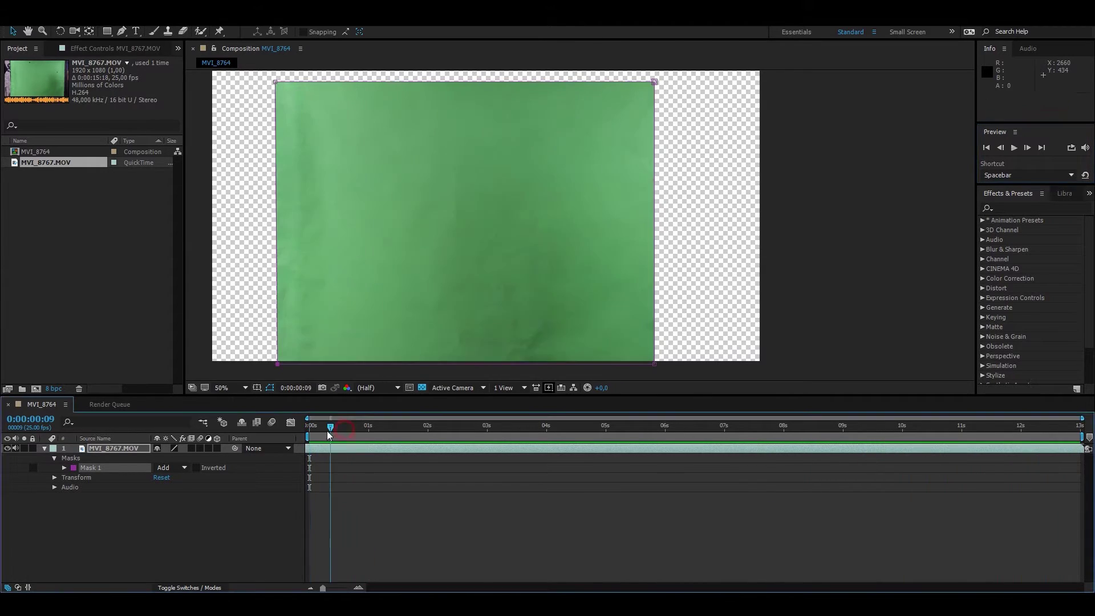
- Apply Keylight (1.2) to the clip at a frame about 5 seconds in
{"action": "left_click_drag", "start_coordinate": [348, 429], "coordinate": [653, 429]}
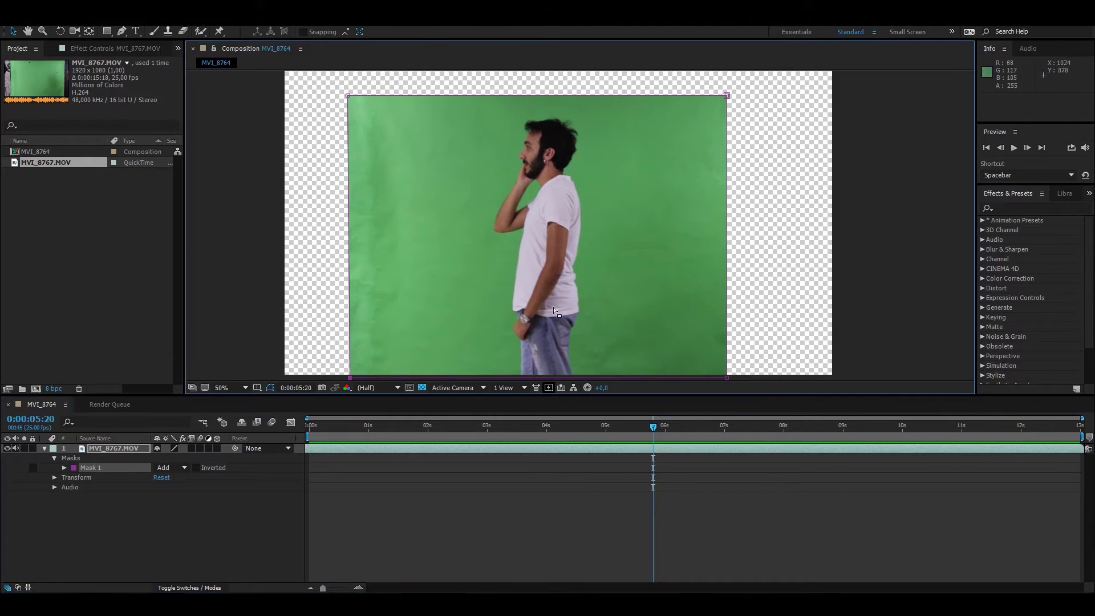
{"action": "scroll", "coordinate": [547, 298], "scroll_direction": "up", "scroll_amount": 5}
{"action": "scroll", "coordinate": [548, 303], "scroll_direction": "up", "scroll_amount": 1}
{"action": "scroll", "coordinate": [591, 258], "scroll_direction": "up", "scroll_amount": 1}
{"action": "left_click", "coordinate": [120, 17]}
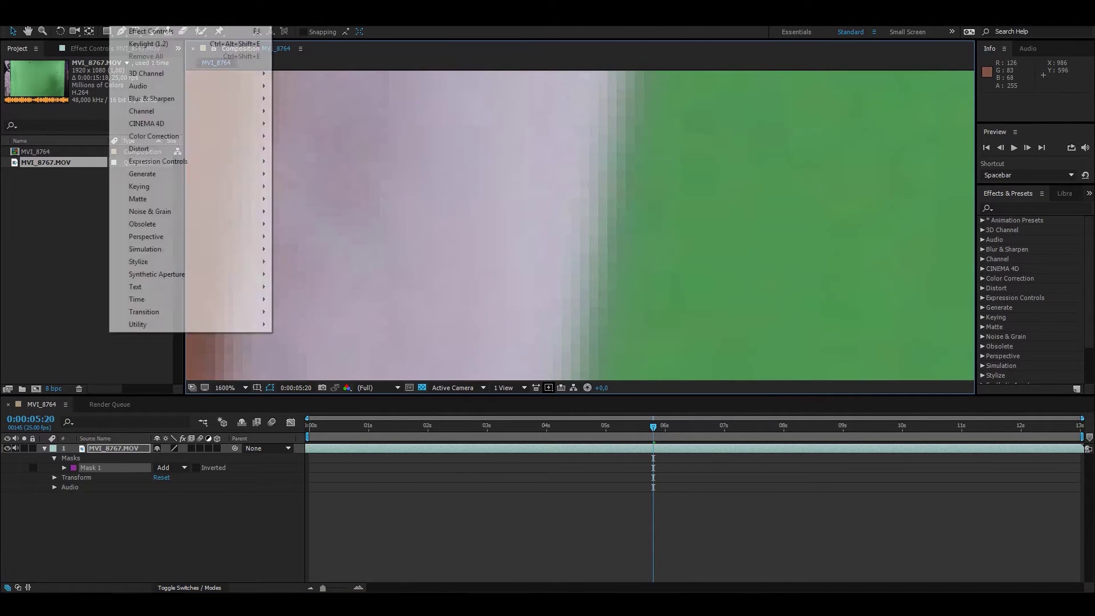
{"action": "mouse_move", "coordinate": [138, 186]}
{"action": "left_click", "coordinate": [324, 289]}
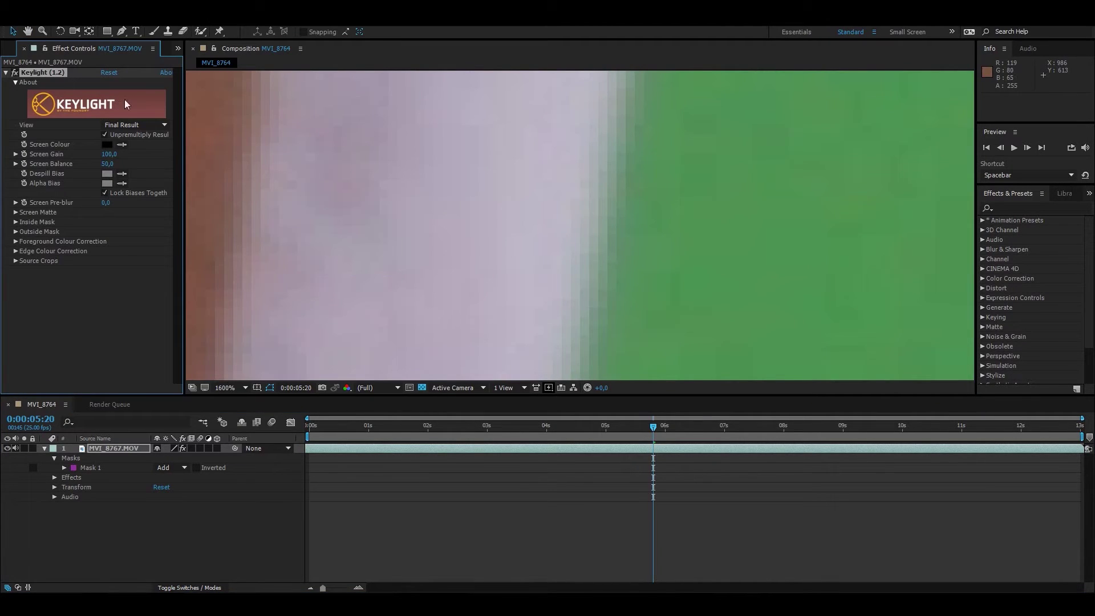
- Sample the green screen as Keylight's Screen Colour and preview the keyed clip
{"action": "left_click", "coordinate": [627, 258]}
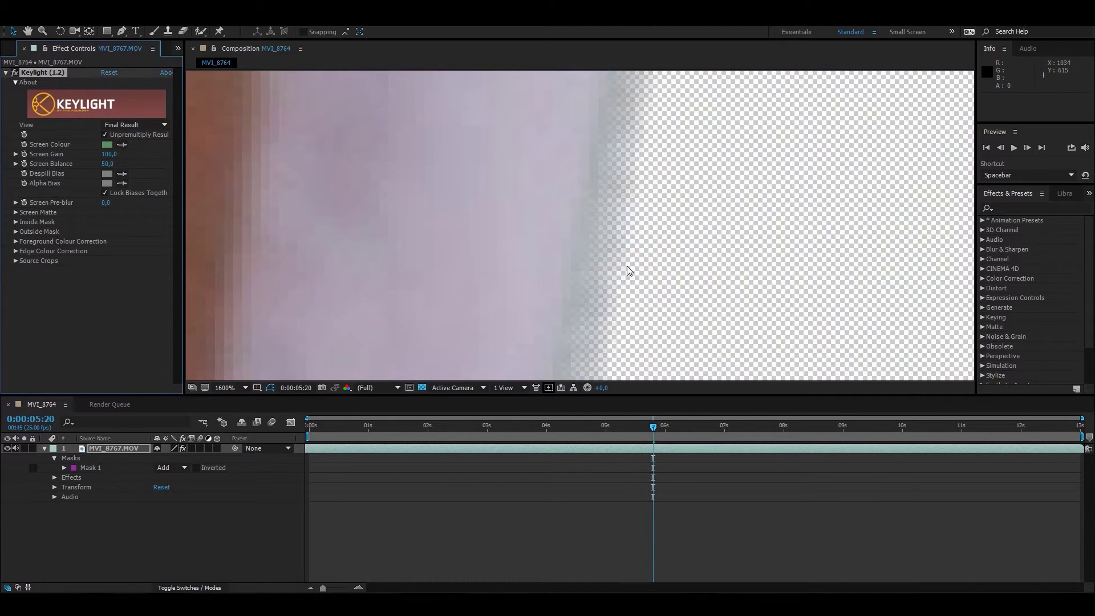
{"action": "scroll", "coordinate": [628, 266], "scroll_direction": "down", "scroll_amount": 8}
{"action": "scroll", "coordinate": [522, 186], "scroll_direction": "up", "scroll_amount": 2}
{"action": "scroll", "coordinate": [536, 180], "scroll_direction": "down", "scroll_amount": 1}
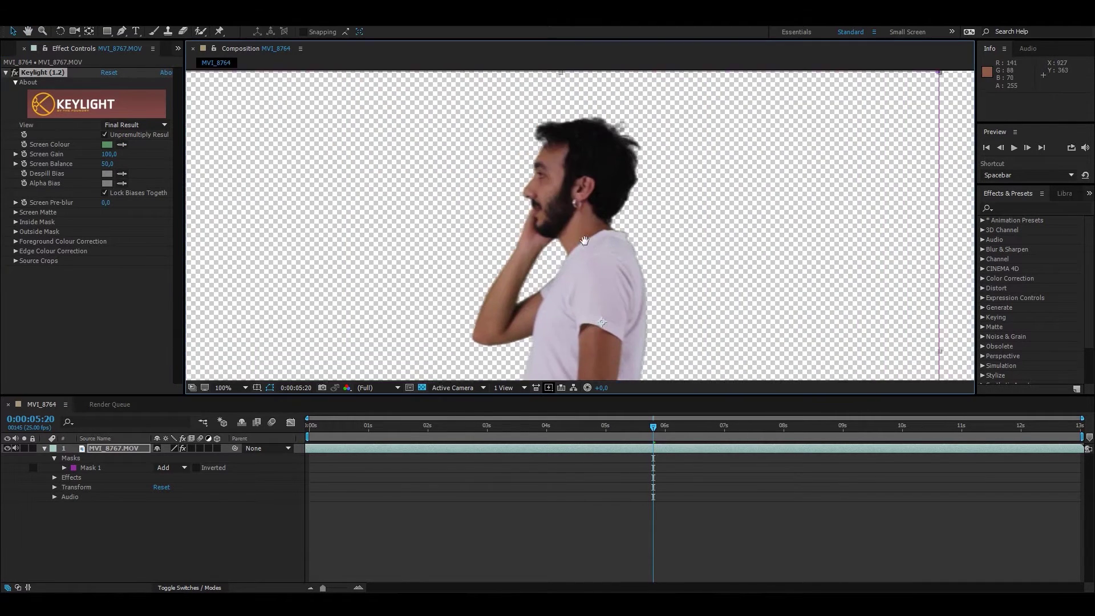
{"action": "scroll", "coordinate": [563, 170], "scroll_direction": "up", "scroll_amount": 5}
{"action": "scroll", "coordinate": [562, 170], "scroll_direction": "down", "scroll_amount": 8}
{"action": "scroll", "coordinate": [554, 190], "scroll_direction": "up", "scroll_amount": 2}
{"action": "left_click_drag", "start_coordinate": [554, 190], "coordinate": [549, 205]}
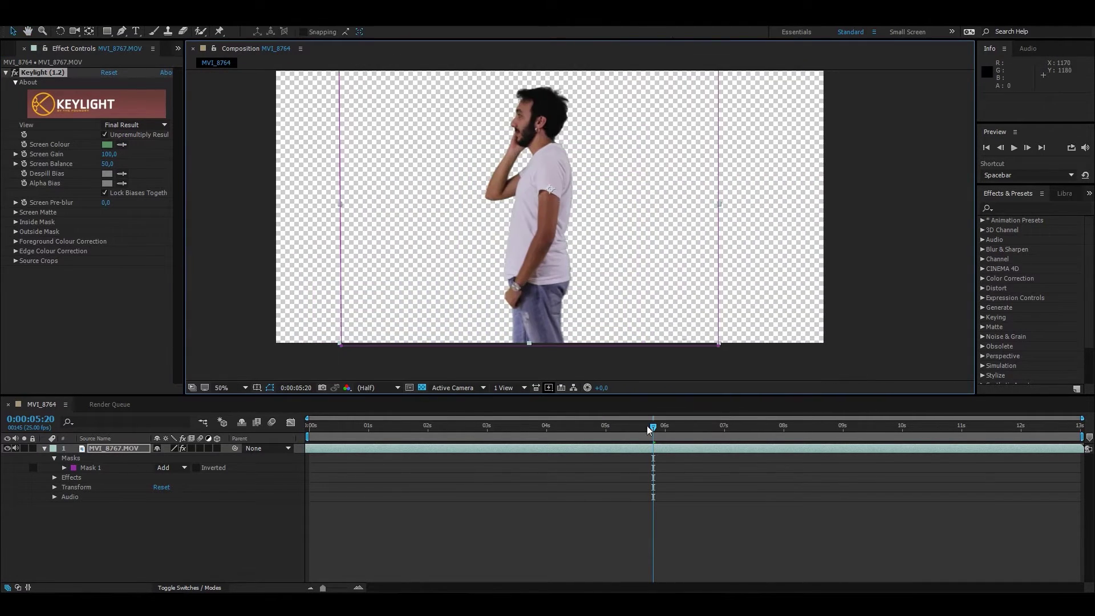
{"action": "key", "text": "space"}
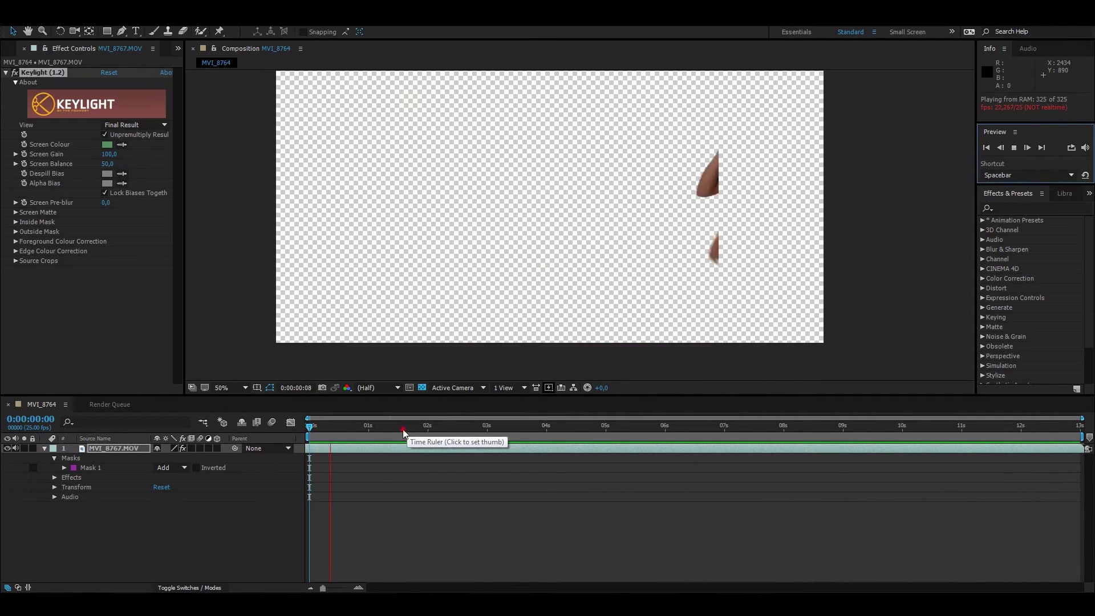
- Go to frame 6:15 and switch the Keylight View to Screen Matte
{"action": "left_click_drag", "start_coordinate": [333, 428], "coordinate": [700, 436]}
{"action": "mouse_move", "coordinate": [524, 144]}
{"action": "left_mouse_down"}
{"action": "mouse_move", "coordinate": [538, 165]}
{"action": "mouse_move", "coordinate": [529, 145]}
{"action": "left_mouse_up"}
{"action": "left_click", "coordinate": [129, 126]}
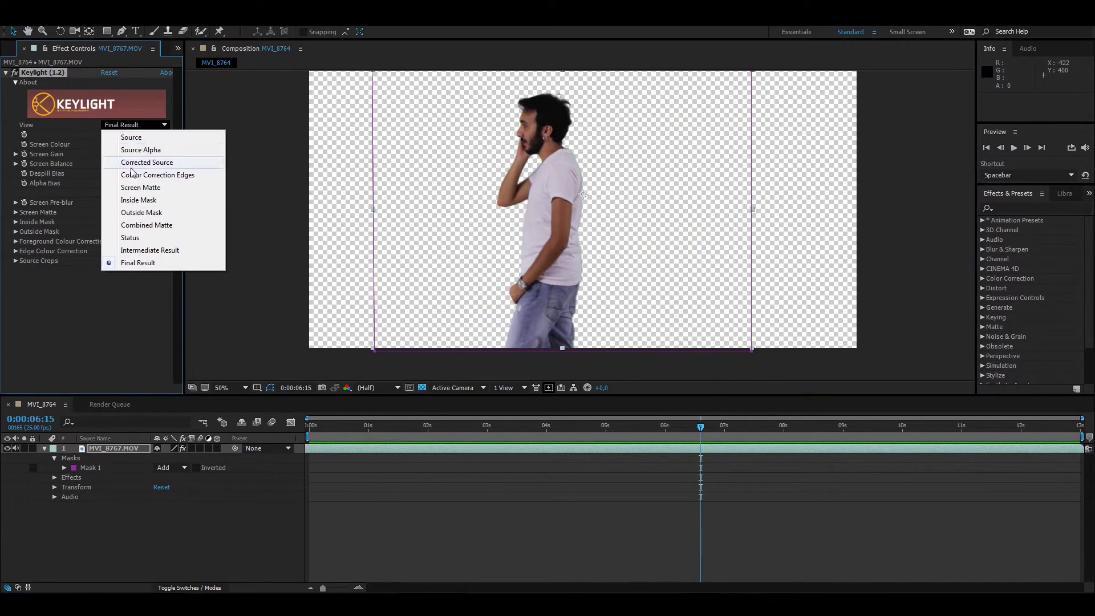
{"action": "left_click", "coordinate": [140, 187]}
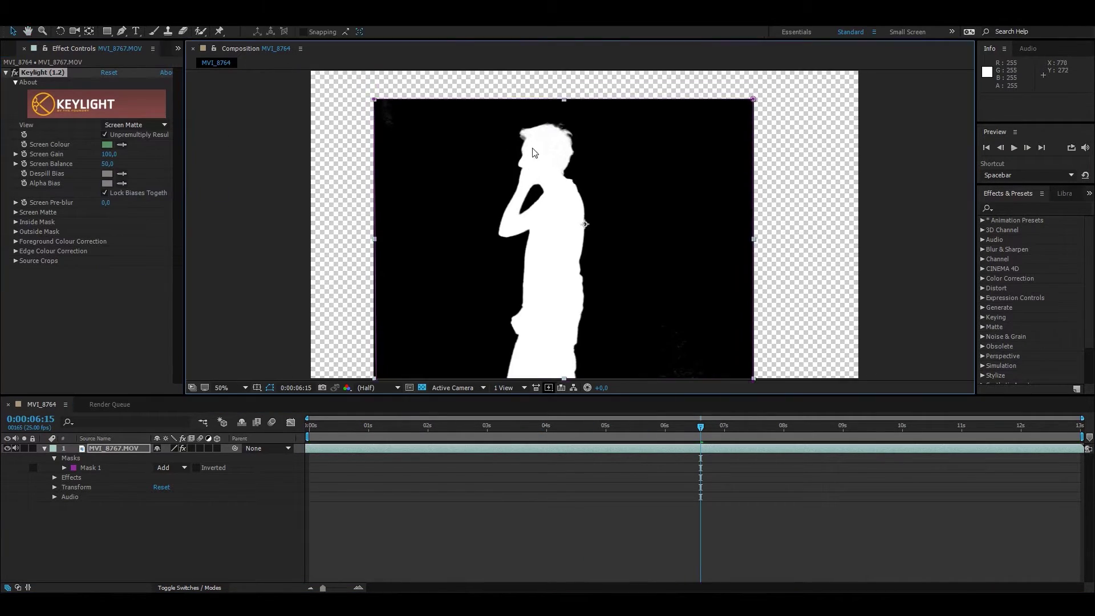
{"action": "scroll", "coordinate": [513, 148], "scroll_direction": "up", "scroll_amount": 4}
{"action": "scroll", "coordinate": [488, 142], "scroll_direction": "up", "scroll_amount": 3}
{"action": "scroll", "coordinate": [497, 186], "scroll_direction": "up", "scroll_amount": 1}
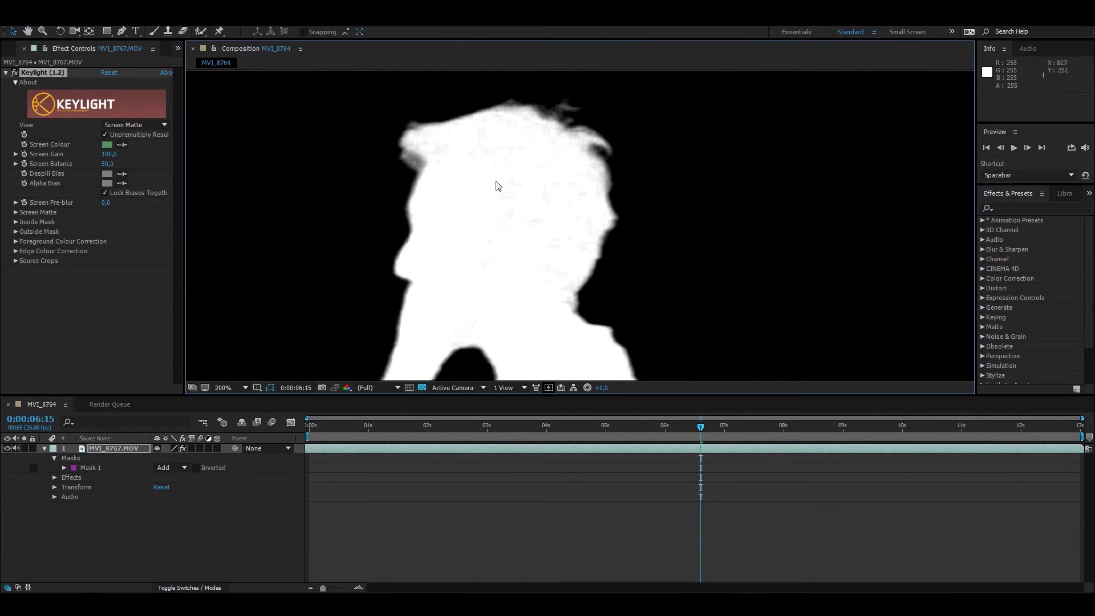
- Set Screen Gain to 110 and Screen Balance to 42, checking the matte across frames
{"action": "left_click_drag", "start_coordinate": [106, 156], "coordinate": [104, 156]}
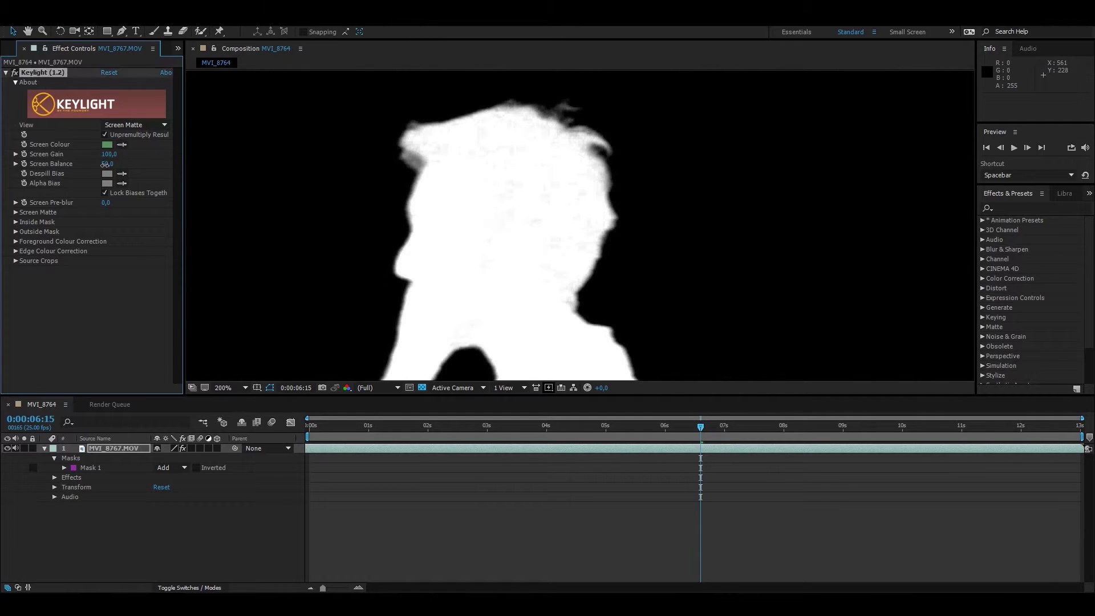
{"action": "scroll", "coordinate": [234, 190], "scroll_direction": "down", "scroll_amount": 2}
{"action": "mouse_move", "coordinate": [91, 165]}
{"action": "left_mouse_down"}
{"action": "mouse_move", "coordinate": [114, 165]}
{"action": "mouse_move", "coordinate": [115, 154]}
{"action": "left_mouse_up"}
{"action": "scroll", "coordinate": [234, 190], "scroll_direction": "down", "scroll_amount": 1}
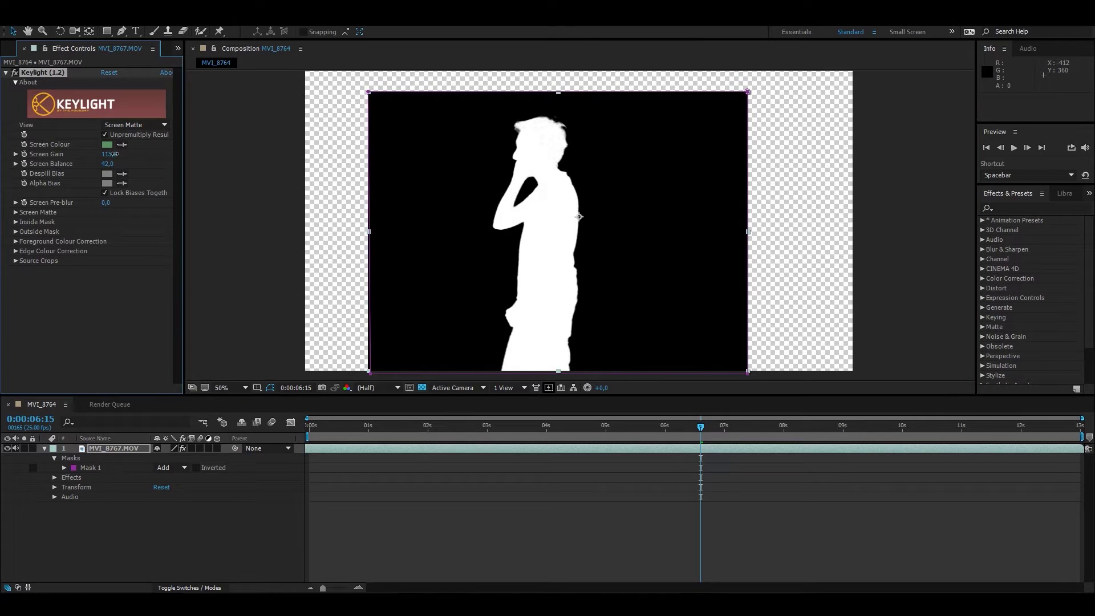
{"action": "left_click", "coordinate": [278, 181]}
{"action": "mouse_move", "coordinate": [701, 426]}
{"action": "left_mouse_down"}
{"action": "mouse_move", "coordinate": [326, 430]}
{"action": "mouse_move", "coordinate": [604, 439]}
{"action": "mouse_move", "coordinate": [859, 477]}
{"action": "mouse_move", "coordinate": [613, 466]}
{"action": "left_mouse_up"}
- Soften the matte with Screen Pre-blur 5.5 in the Screen Matte settings
{"action": "scroll", "coordinate": [664, 162], "scroll_direction": "up", "scroll_amount": 3}
{"action": "scroll", "coordinate": [627, 163], "scroll_direction": "up", "scroll_amount": 1}
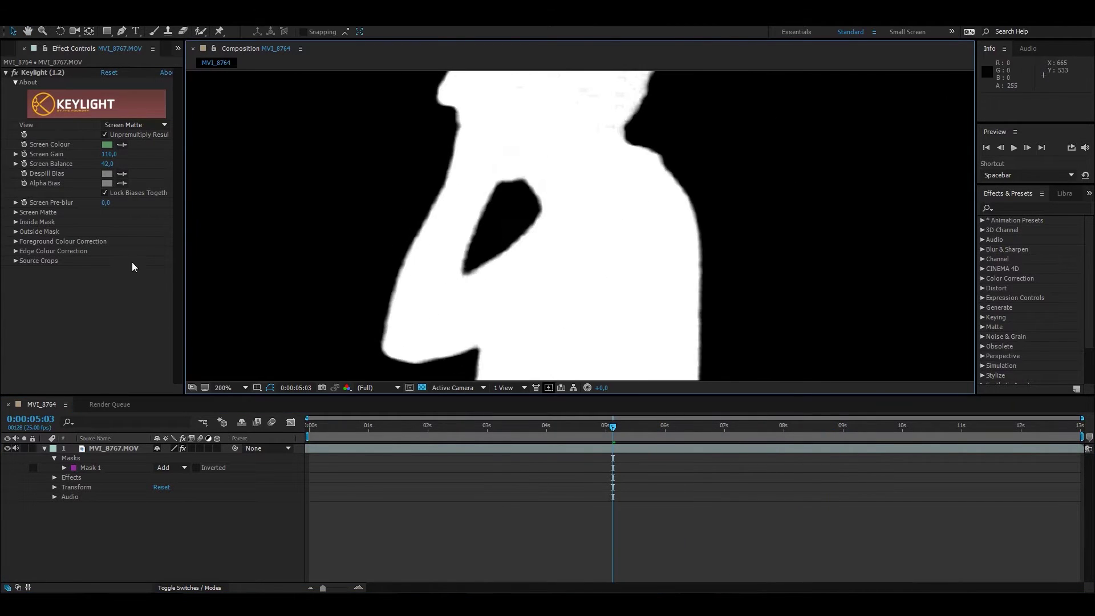
{"action": "left_click", "coordinate": [17, 212]}
{"action": "left_click", "coordinate": [107, 203]}
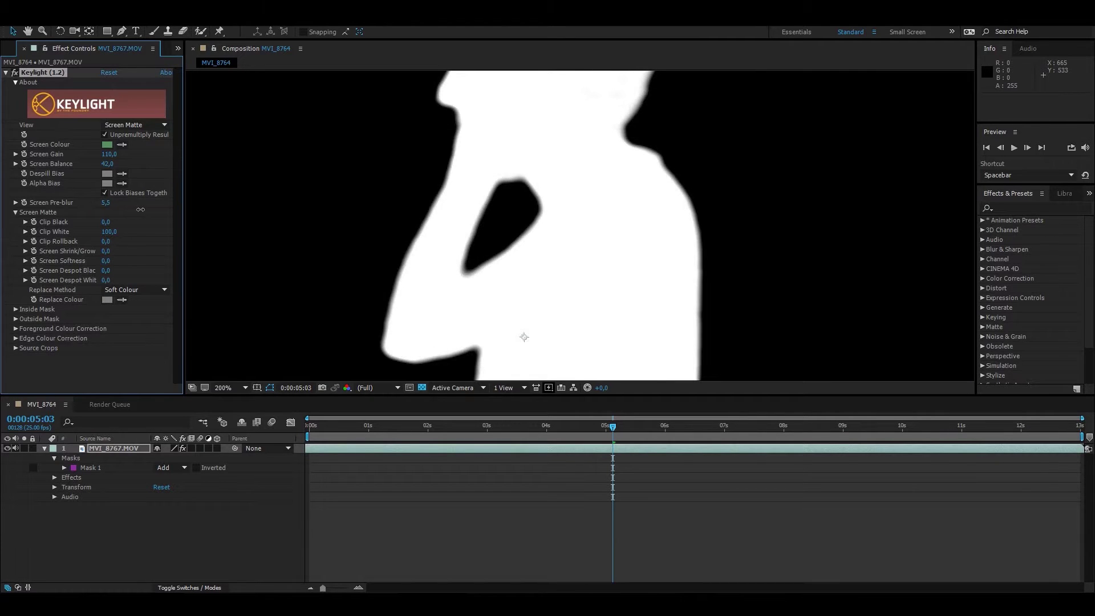
{"action": "scroll", "coordinate": [535, 228], "scroll_direction": "down", "scroll_amount": 2}
{"action": "scroll", "coordinate": [504, 247], "scroll_direction": "down", "scroll_amount": 2}
- Switch the Keylight View back to Final Result and return to the first frame
{"action": "left_click", "coordinate": [137, 124]}
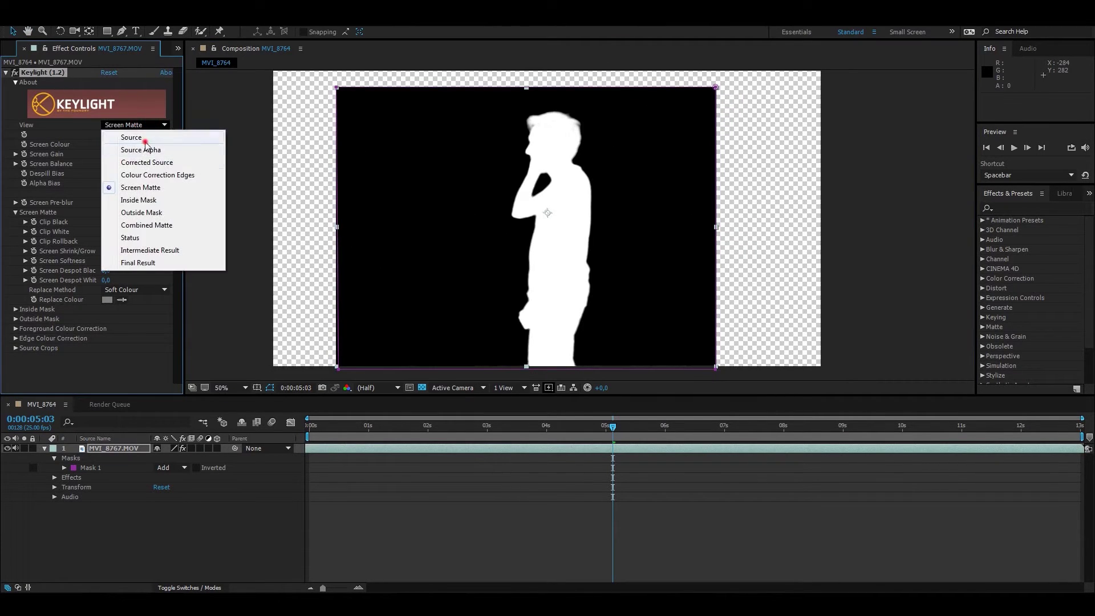
{"action": "left_click", "coordinate": [138, 262]}
{"action": "scroll", "coordinate": [572, 162], "scroll_direction": "up", "scroll_amount": 4}
{"action": "scroll", "coordinate": [573, 237], "scroll_direction": "down", "scroll_amount": 1}
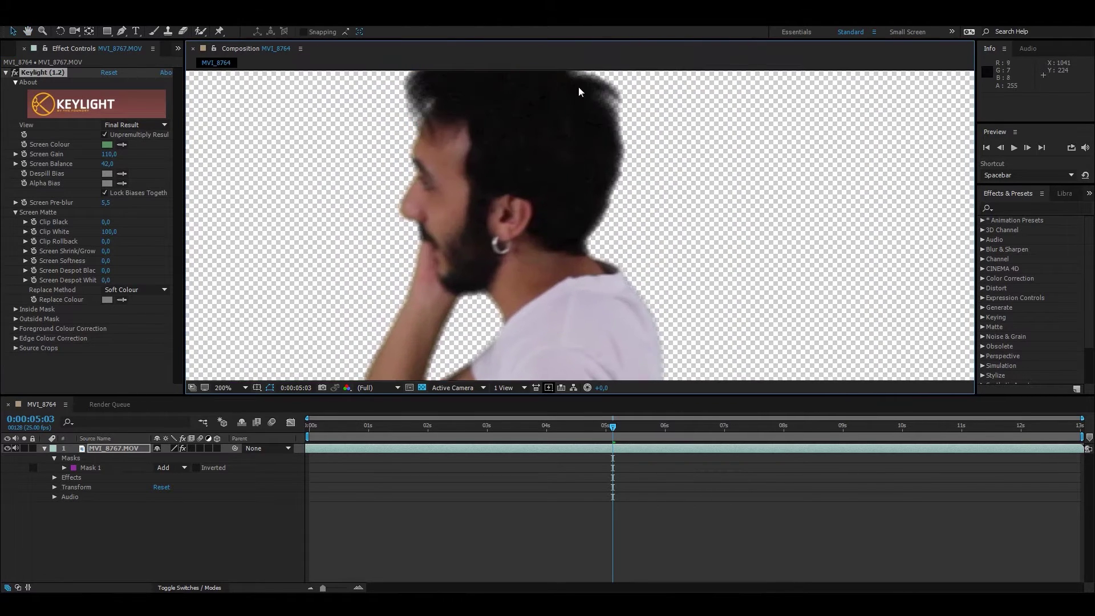
{"action": "scroll", "coordinate": [577, 151], "scroll_direction": "up", "scroll_amount": 2}
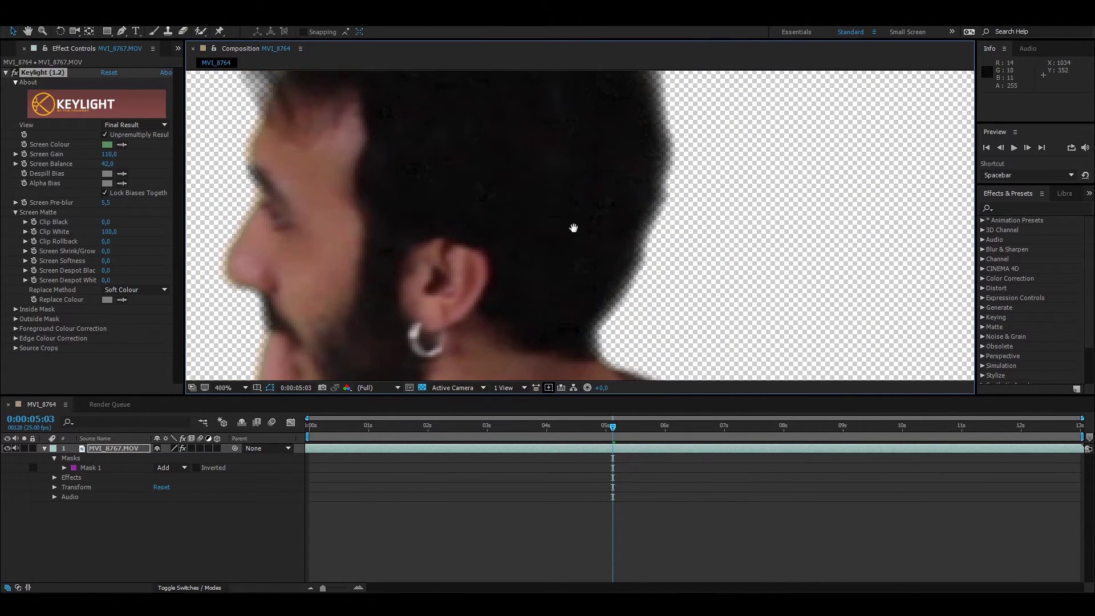
{"action": "scroll", "coordinate": [573, 228], "scroll_direction": "down", "scroll_amount": 8}
{"action": "scroll", "coordinate": [579, 277], "scroll_direction": "up", "scroll_amount": 3}
{"action": "scroll", "coordinate": [580, 276], "scroll_direction": "down", "scroll_amount": 1}
{"action": "left_click_drag", "start_coordinate": [613, 425], "coordinate": [316, 426]}
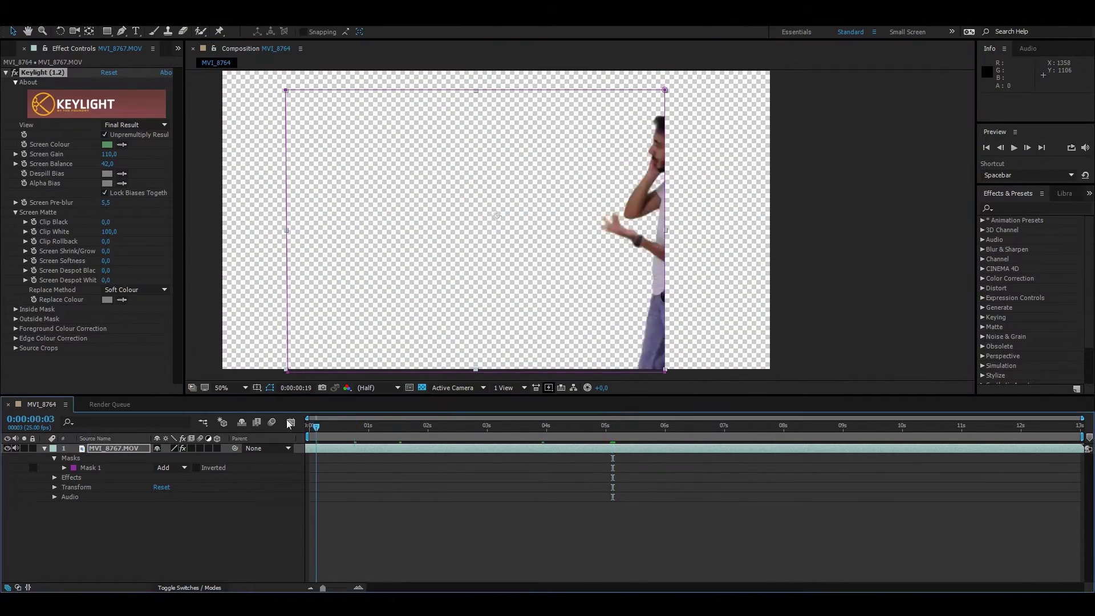
{"action": "key", "text": "Home"}
- Add the composition to the render queue with a Targa Sequence output module
{"action": "left_click", "coordinate": [63, 17]}
{"action": "left_click", "coordinate": [102, 117]}
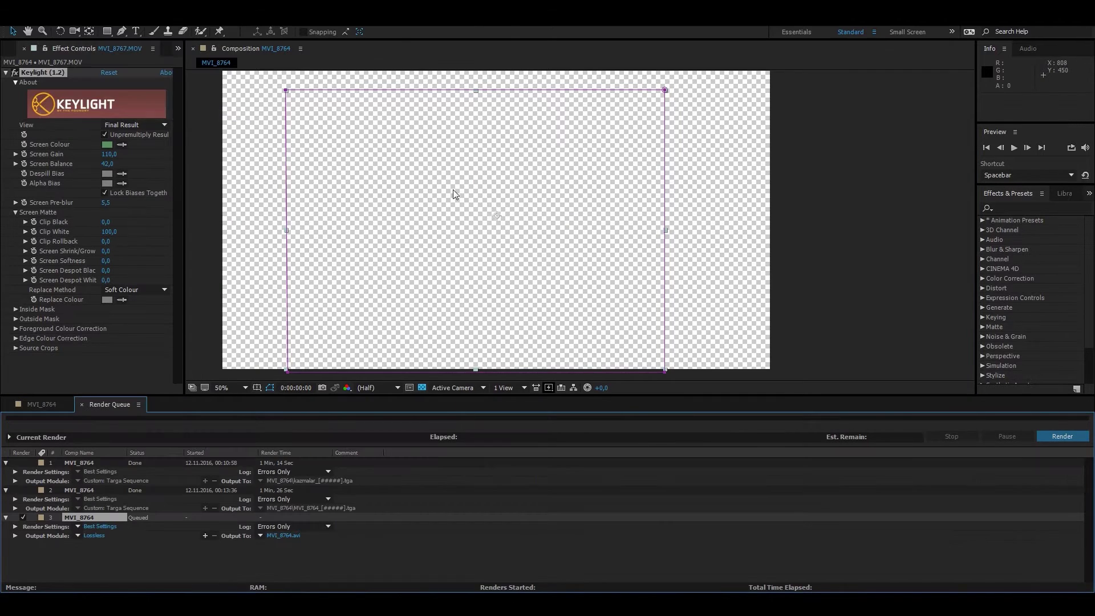
{"action": "left_click", "coordinate": [95, 536]}
{"action": "left_click", "coordinate": [145, 64]}
{"action": "left_click", "coordinate": [124, 241]}
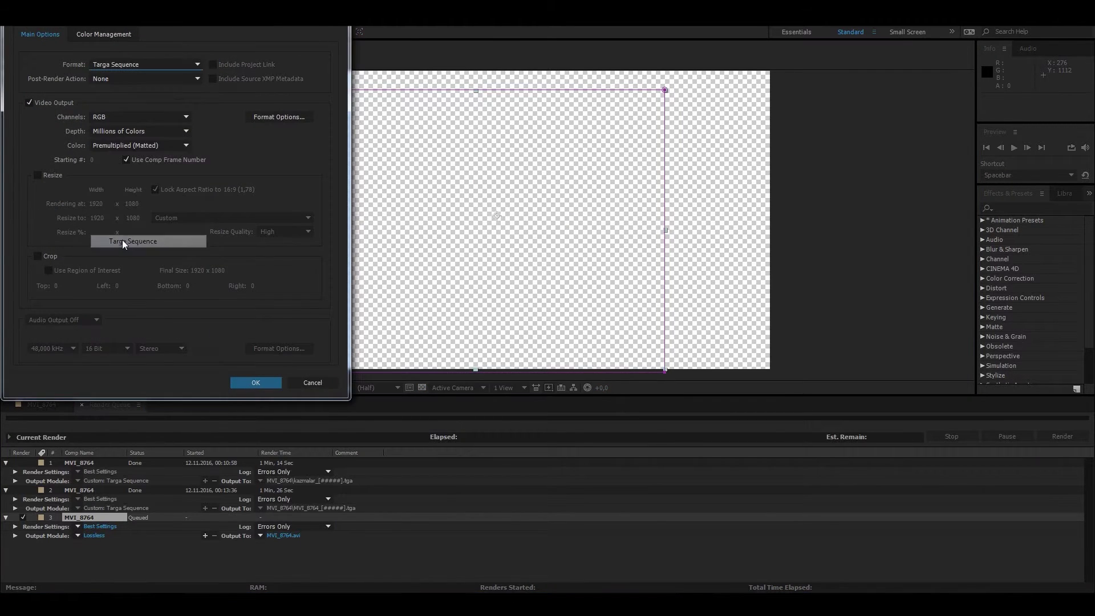
{"action": "left_click", "coordinate": [256, 382]}
- Output the render as kazma in a new texture folder and render it
{"action": "left_click", "coordinate": [301, 536]}
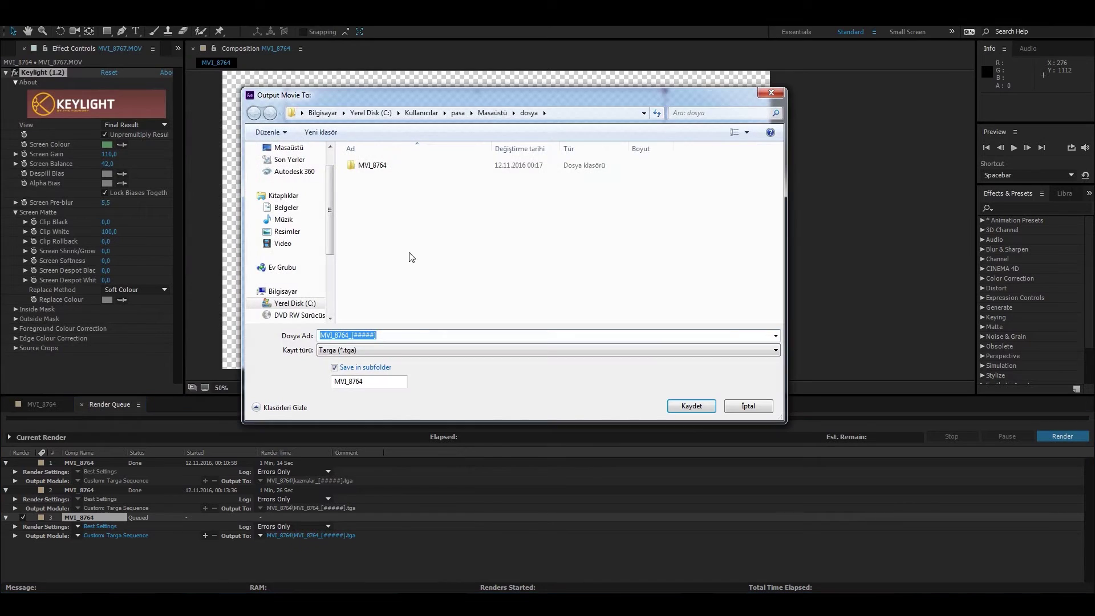
{"action": "right_click", "coordinate": [370, 216]}
{"action": "left_click", "coordinate": [397, 332]}
{"action": "left_click", "coordinate": [546, 335]}
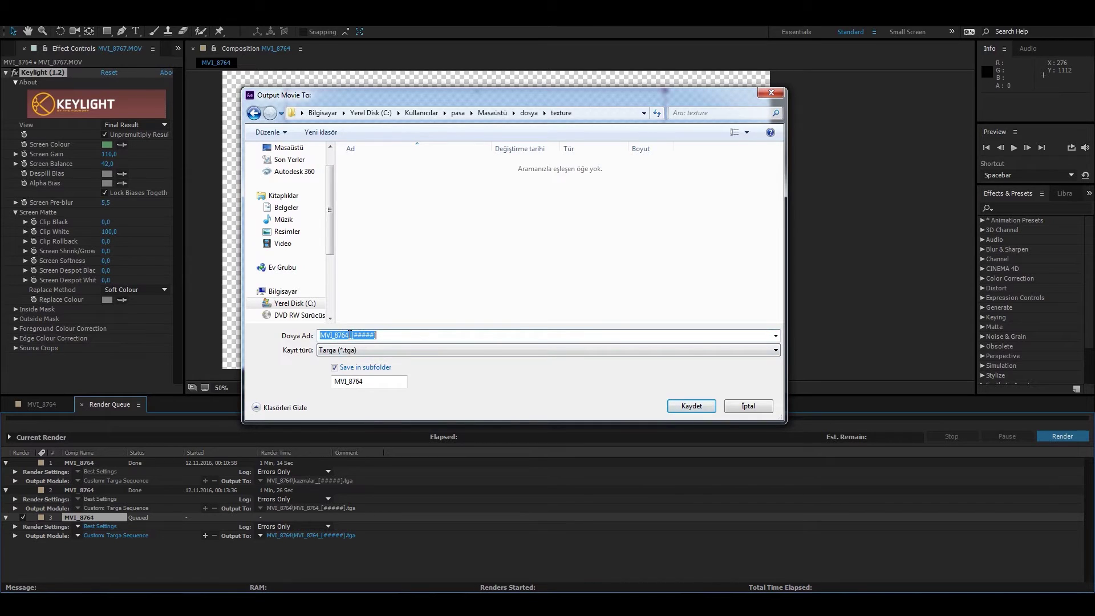
{"action": "left_click", "coordinate": [689, 407]}
{"action": "left_click", "coordinate": [1061, 437]}
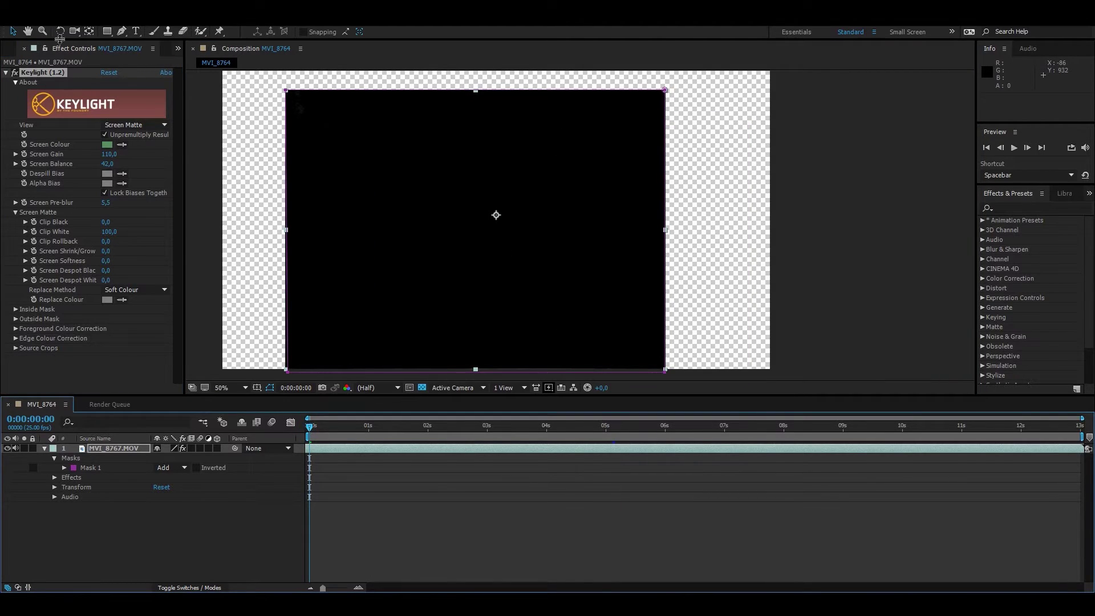
- Queue the composition again with a Targa Sequence output module
{"action": "left_click", "coordinate": [57, 12]}
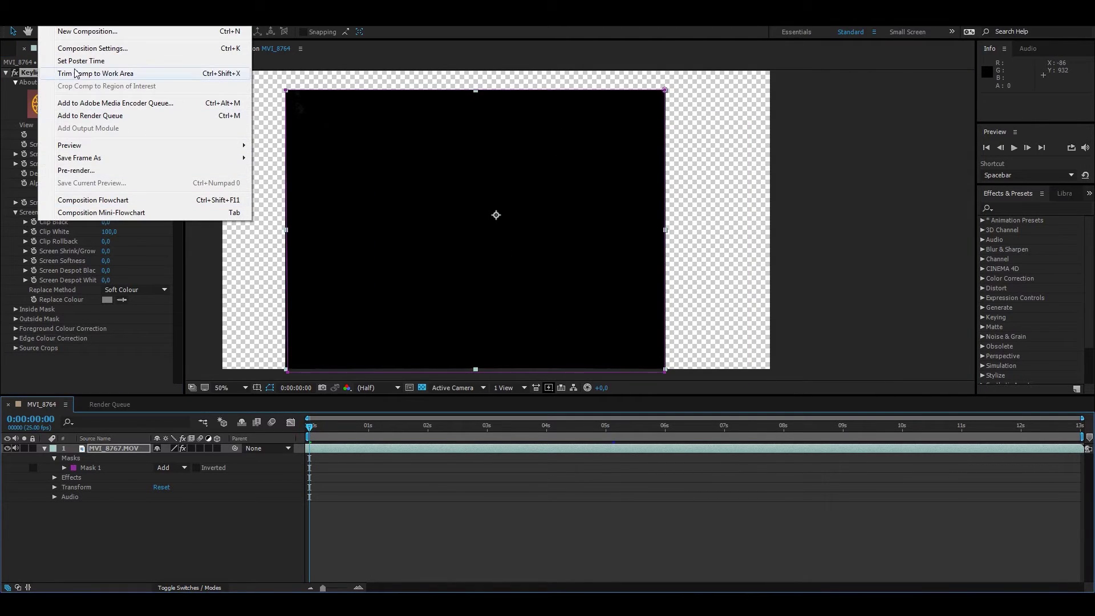
{"action": "left_click", "coordinate": [80, 117]}
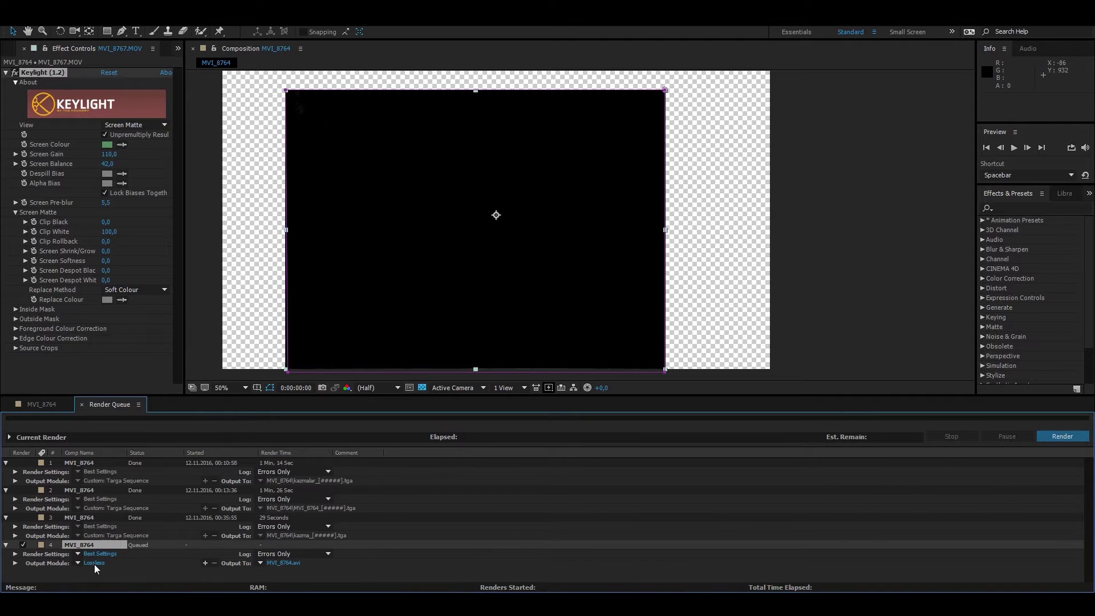
{"action": "left_click", "coordinate": [95, 563]}
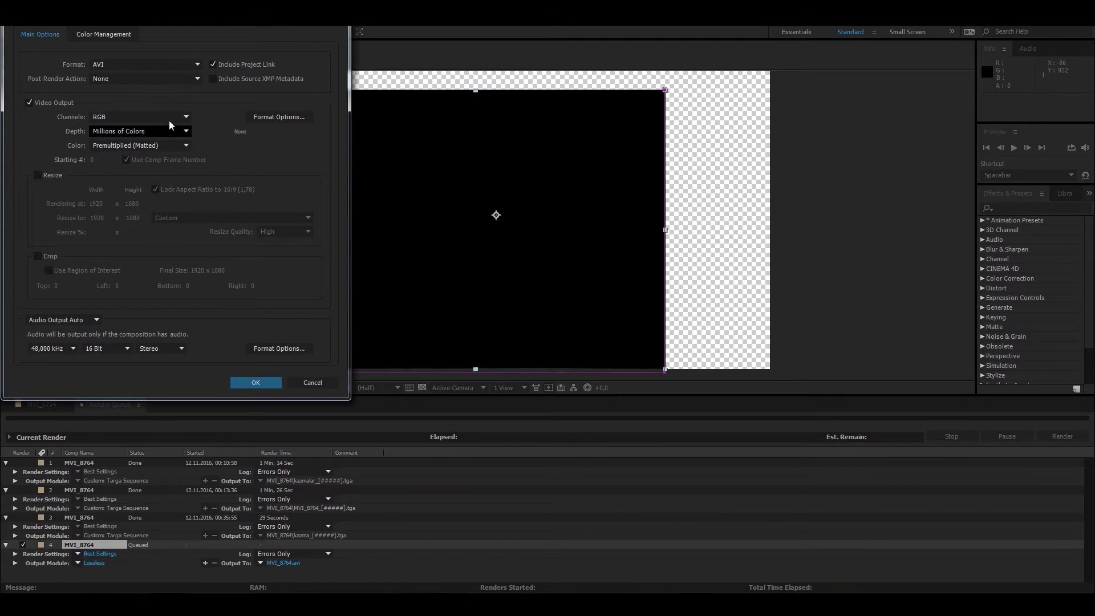
{"action": "left_click", "coordinate": [136, 65]}
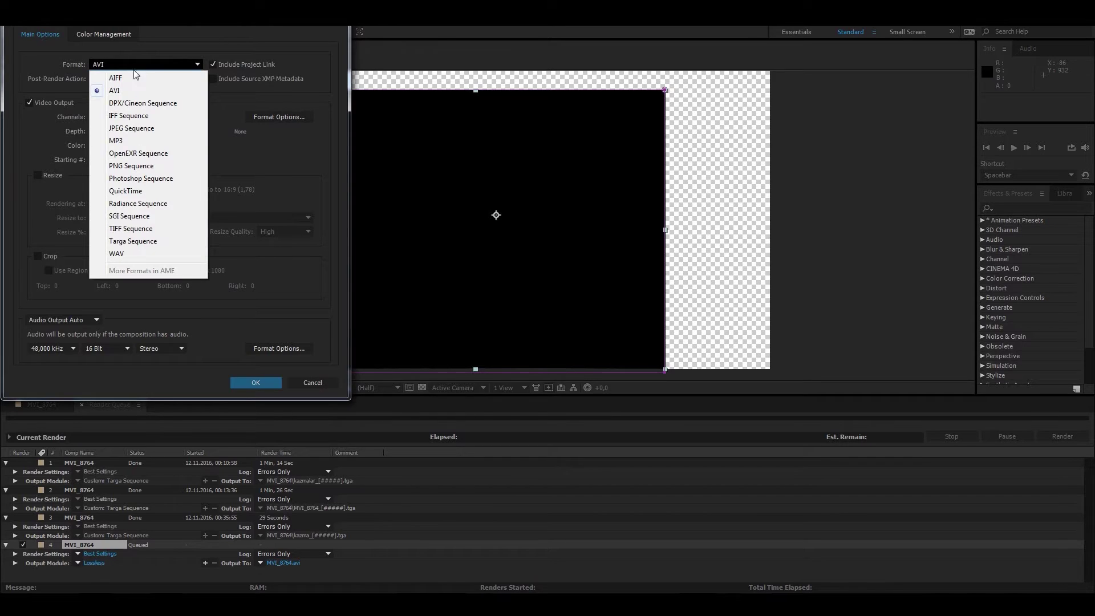
{"action": "left_click", "coordinate": [132, 241]}
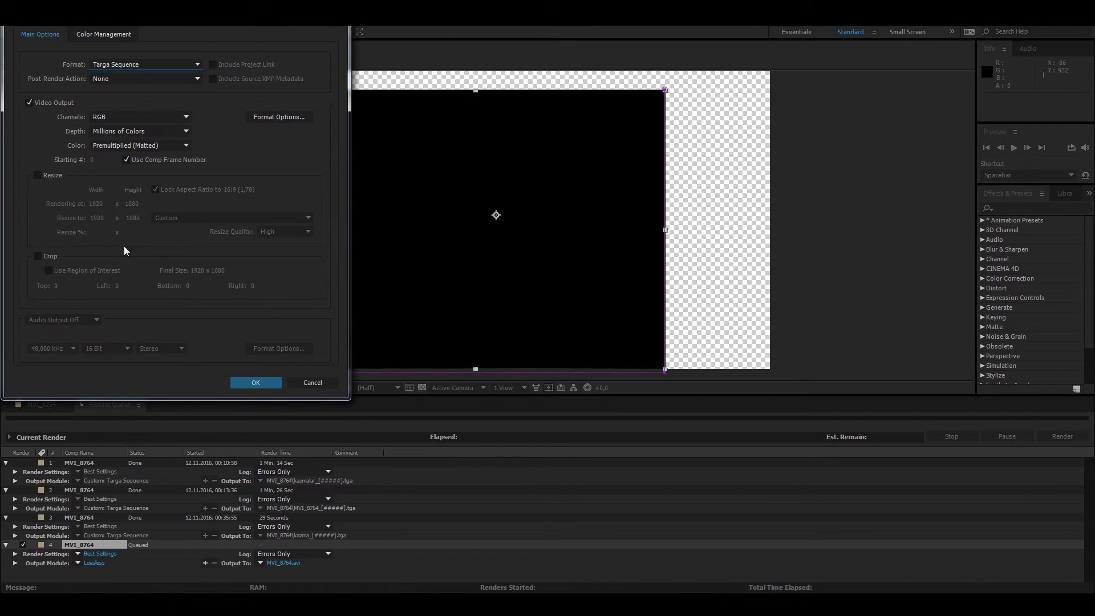
{"action": "left_click", "coordinate": [255, 382]}
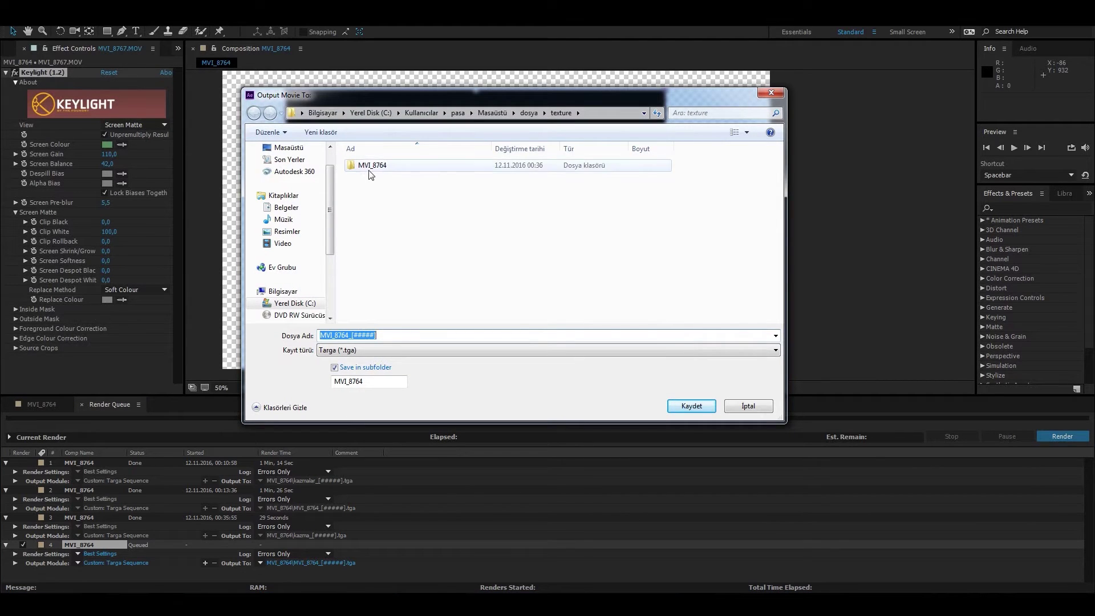
- Save the output as alpha in the texture folder, render, and rewind the timeline
{"action": "double_click", "coordinate": [369, 170]}
{"action": "key", "text": "BackSpace"}
{"action": "type", "text": "alpha"}
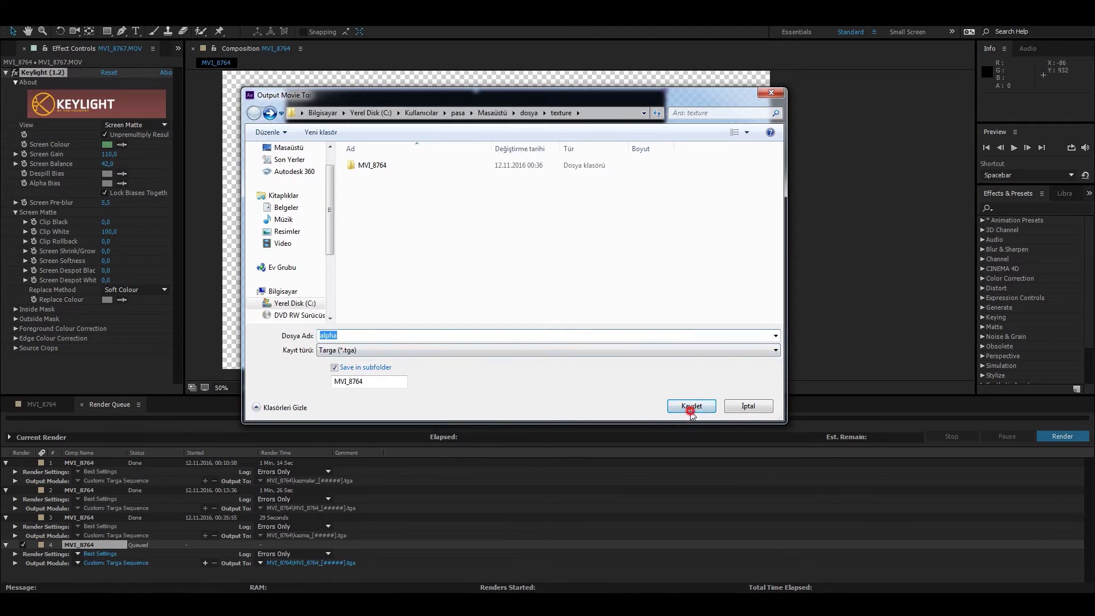
{"action": "left_click", "coordinate": [691, 410]}
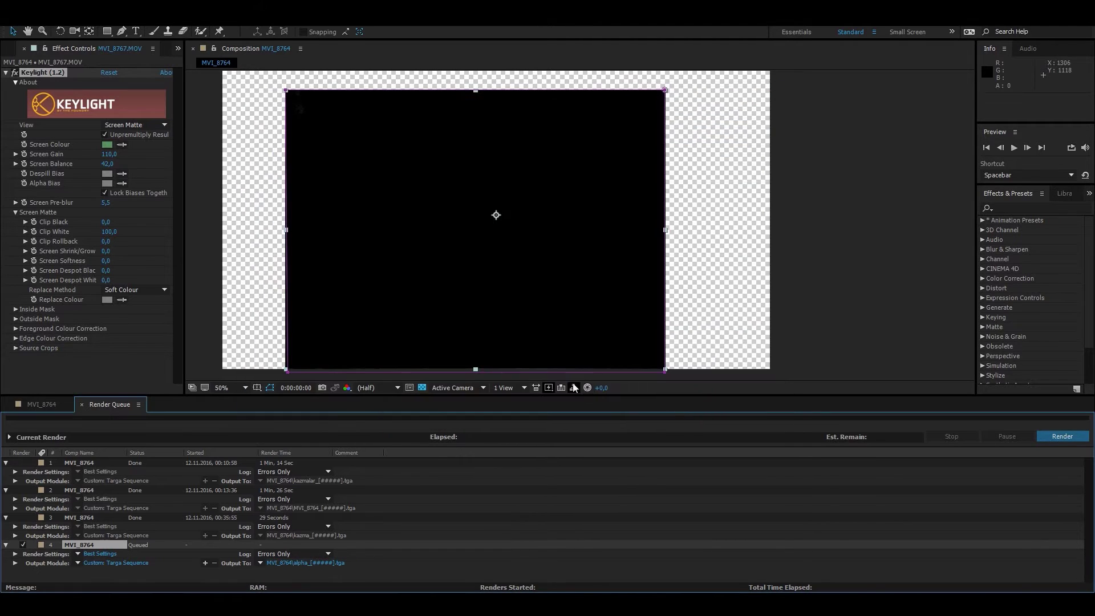
{"action": "left_click", "coordinate": [1054, 438]}
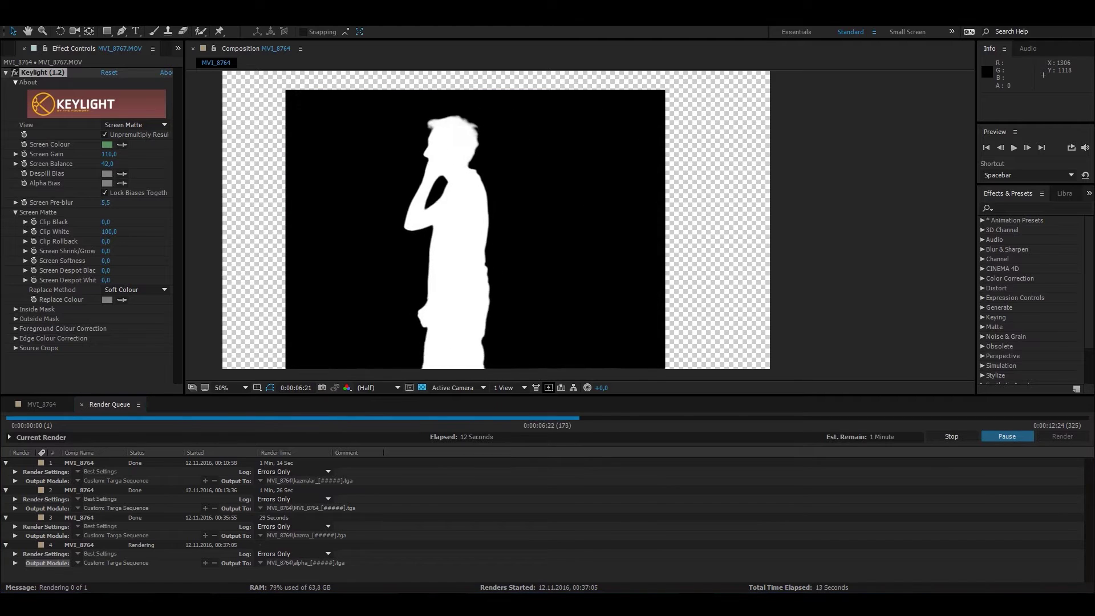
{"action": "left_click", "coordinate": [42, 405]}
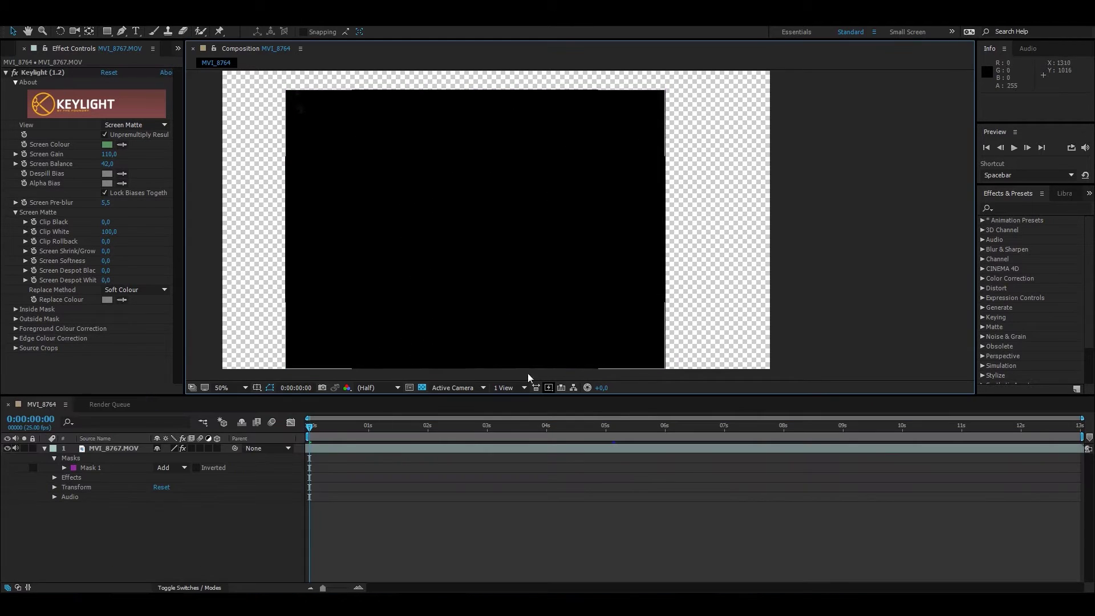
{"action": "left_click_drag", "start_coordinate": [310, 425], "coordinate": [755, 432]}
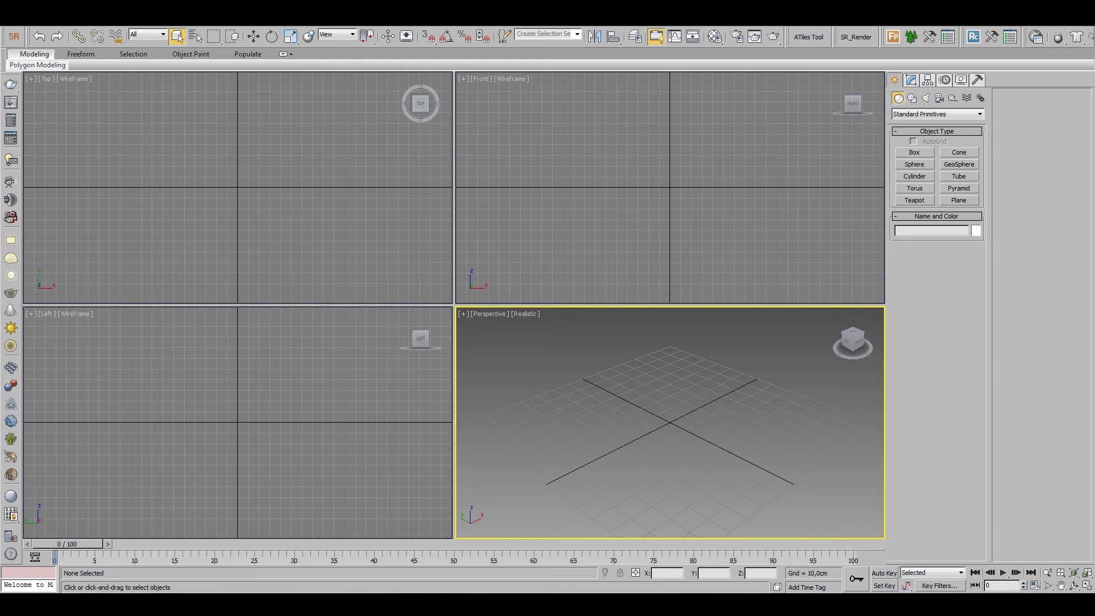
- Draw a roughly 308 cm Plane001 in the Front view and frame it in maximized Perspective
{"action": "left_click", "coordinate": [959, 200]}
{"action": "middle_click_drag", "start_coordinate": [665, 188], "coordinate": [663, 188]}
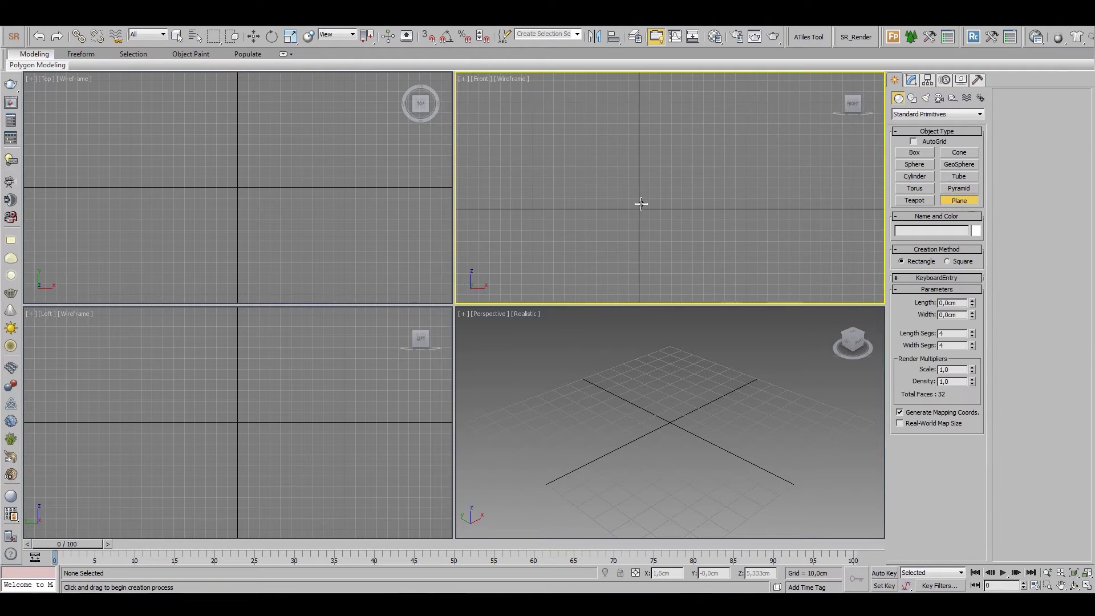
{"action": "left_click", "coordinate": [961, 81]}
{"action": "mouse_move", "coordinate": [677, 137]}
{"action": "middle_mouse_down"}
{"action": "mouse_move", "coordinate": [665, 171]}
{"action": "mouse_move", "coordinate": [701, 156]}
{"action": "middle_mouse_up"}
{"action": "left_click", "coordinate": [896, 81]}
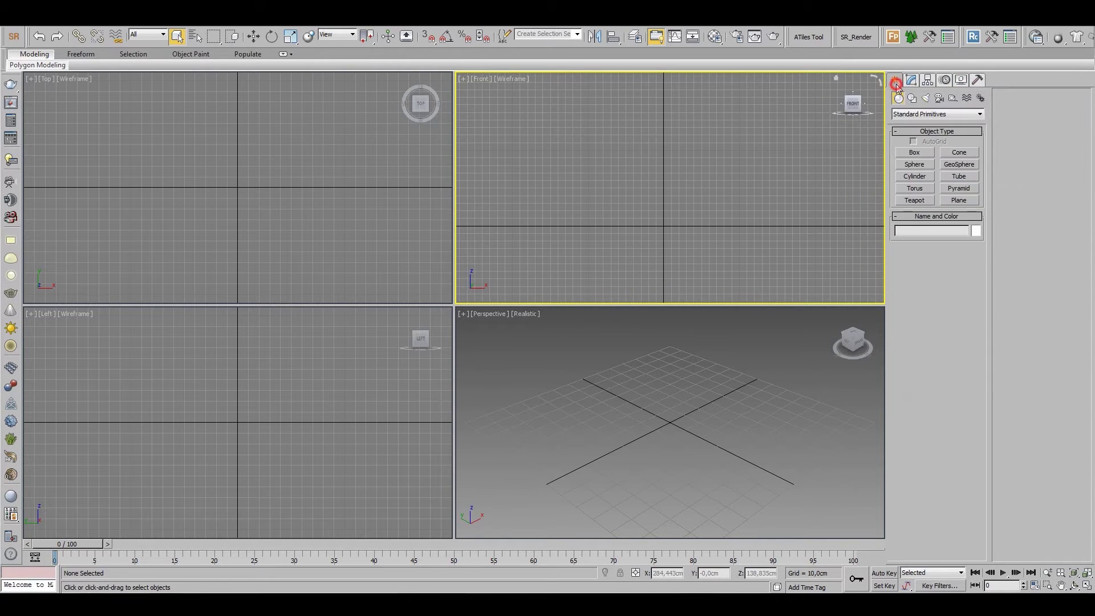
{"action": "left_click", "coordinate": [951, 202]}
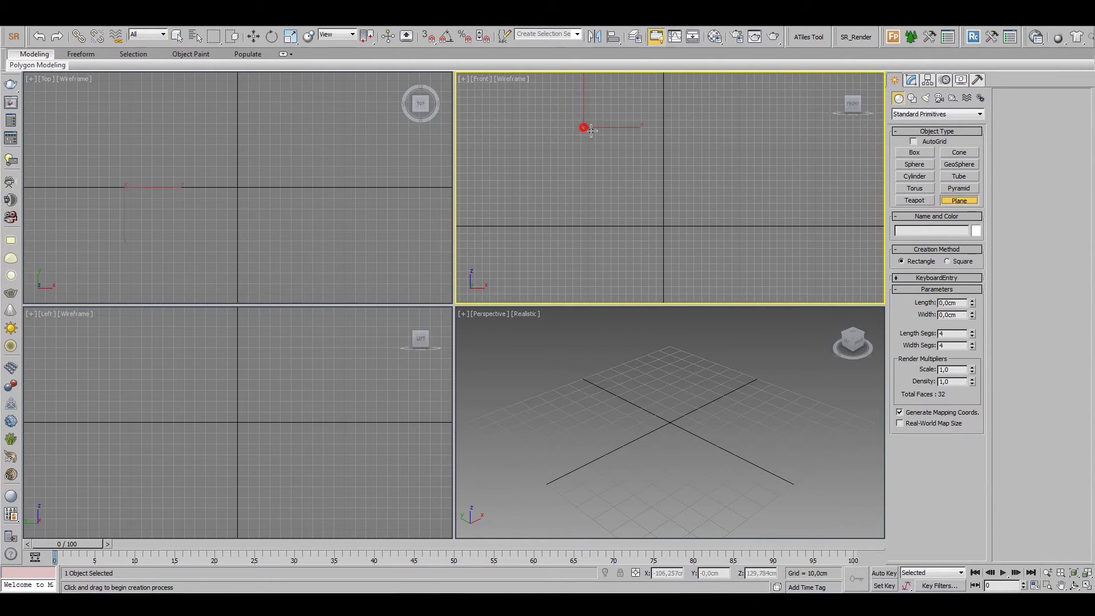
{"action": "left_click_drag", "start_coordinate": [591, 130], "coordinate": [832, 295]}
{"action": "right_click", "coordinate": [772, 211]}
{"action": "right_click", "coordinate": [695, 362]}
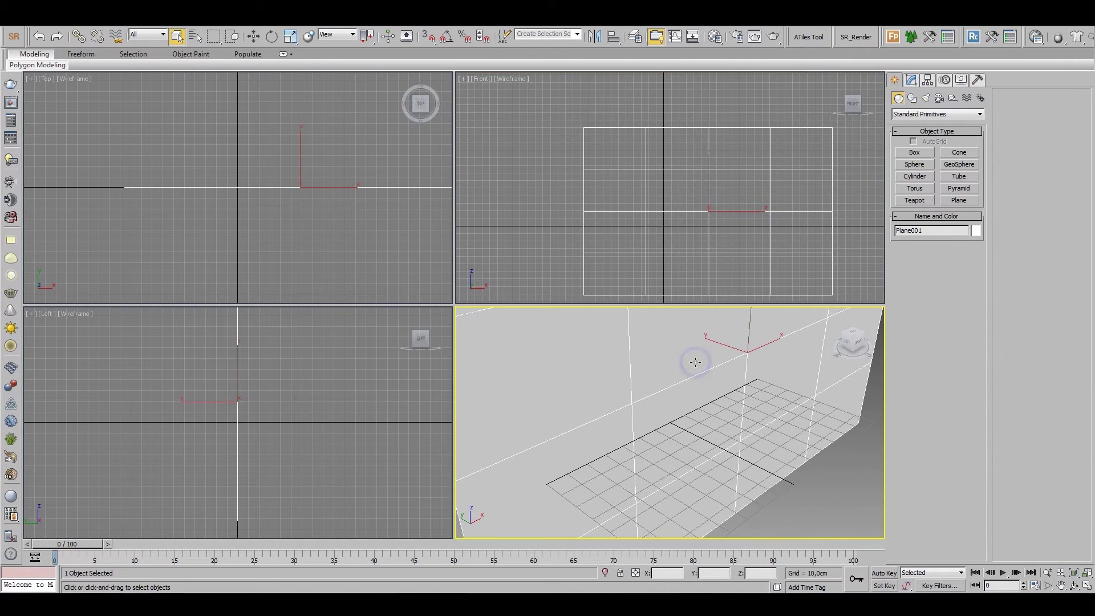
{"action": "key", "text": "z"}
{"action": "key", "text": "alt+w"}
{"action": "middle_click_drag", "start_coordinate": [648, 343], "coordinate": [542, 259], "text": "alt"}
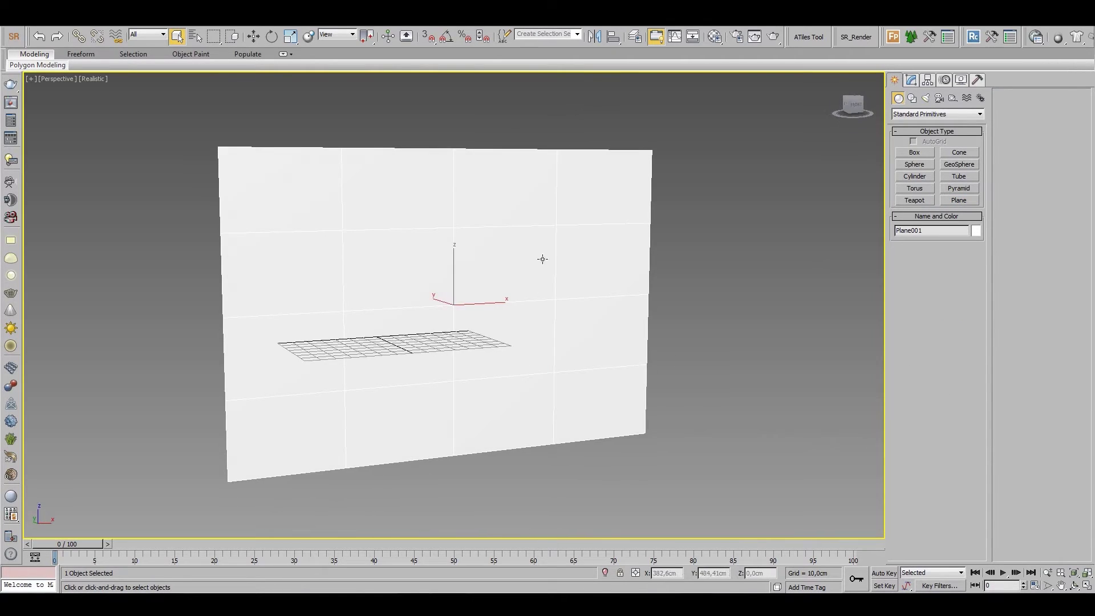
- Assign Plane001 a material with the kazma Targa sequence as diffuse bitmap, shown in viewport
{"action": "left_click", "coordinate": [714, 37]}
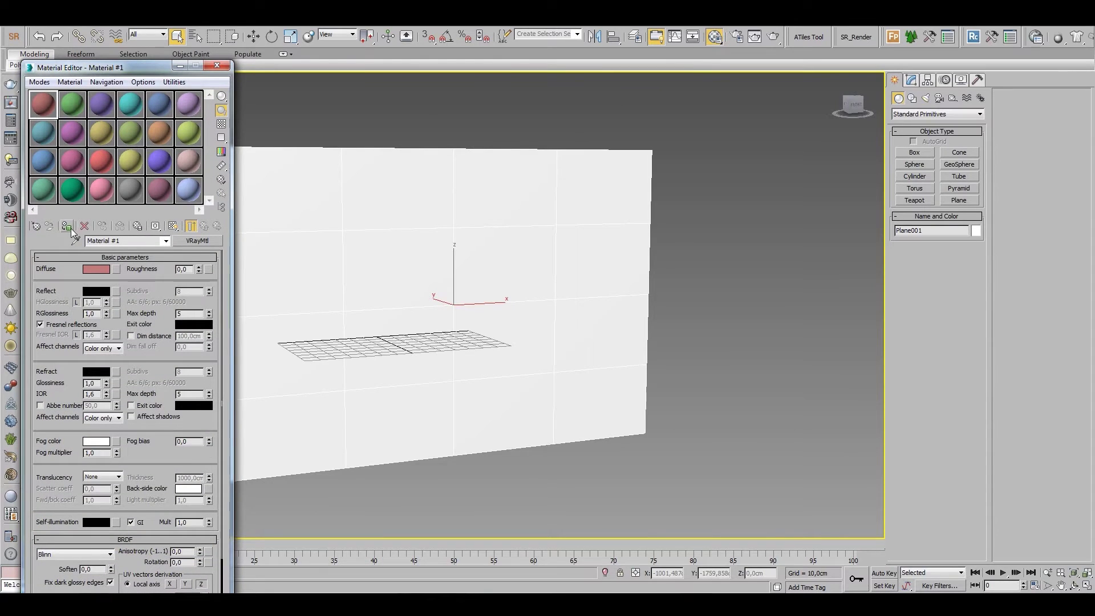
{"action": "left_click", "coordinate": [69, 227]}
{"action": "left_click", "coordinate": [116, 269]}
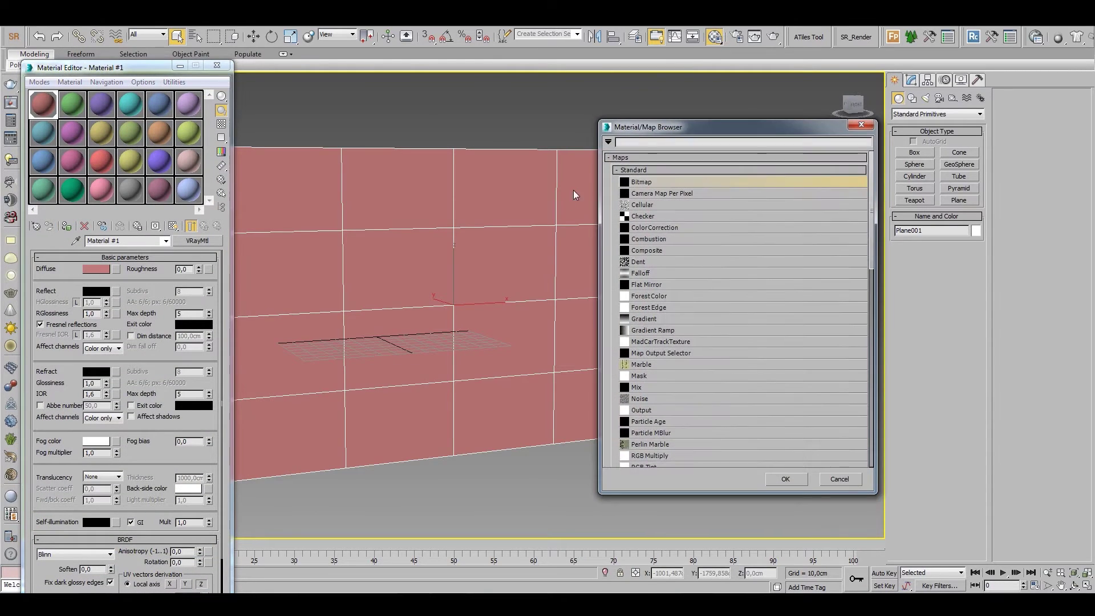
{"action": "double_click", "coordinate": [641, 182]}
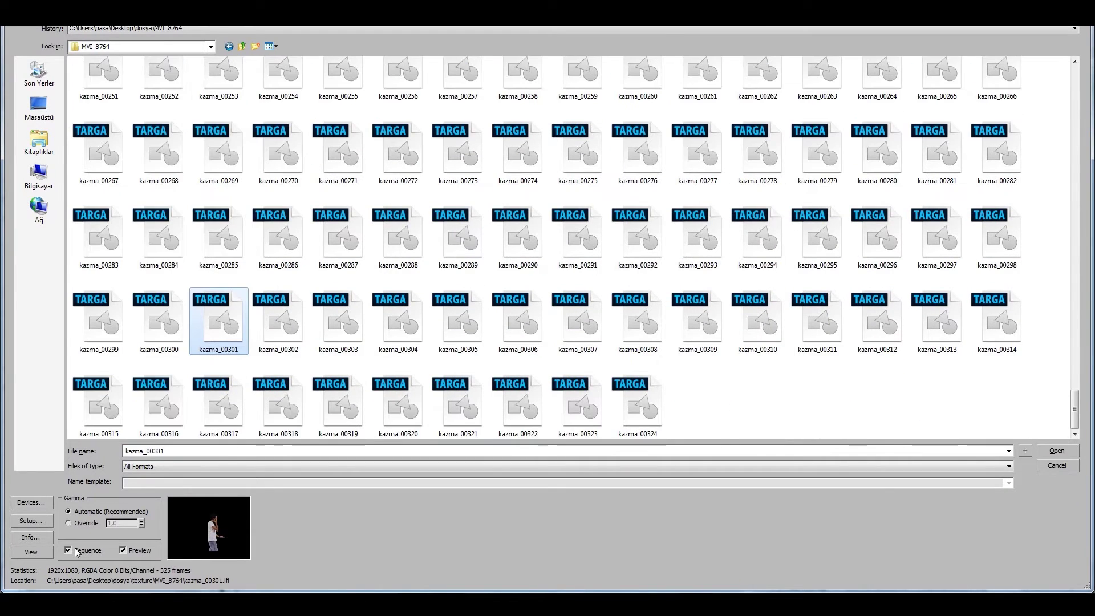
{"action": "left_click", "coordinate": [1041, 453]}
{"action": "left_click", "coordinate": [587, 343]}
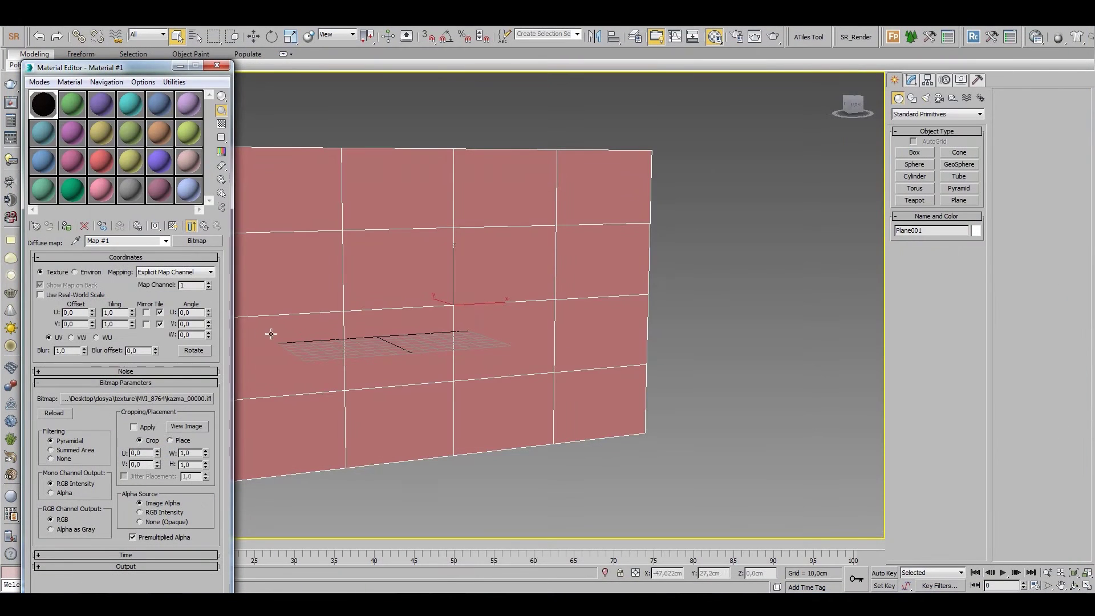
{"action": "left_click", "coordinate": [173, 226]}
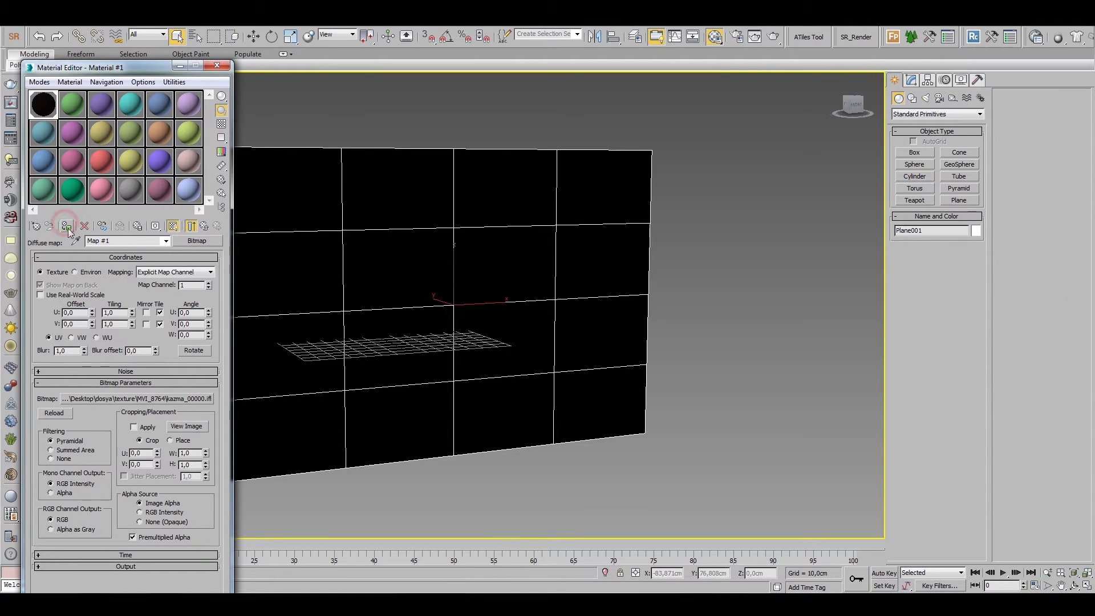
{"action": "left_click", "coordinate": [911, 79]}
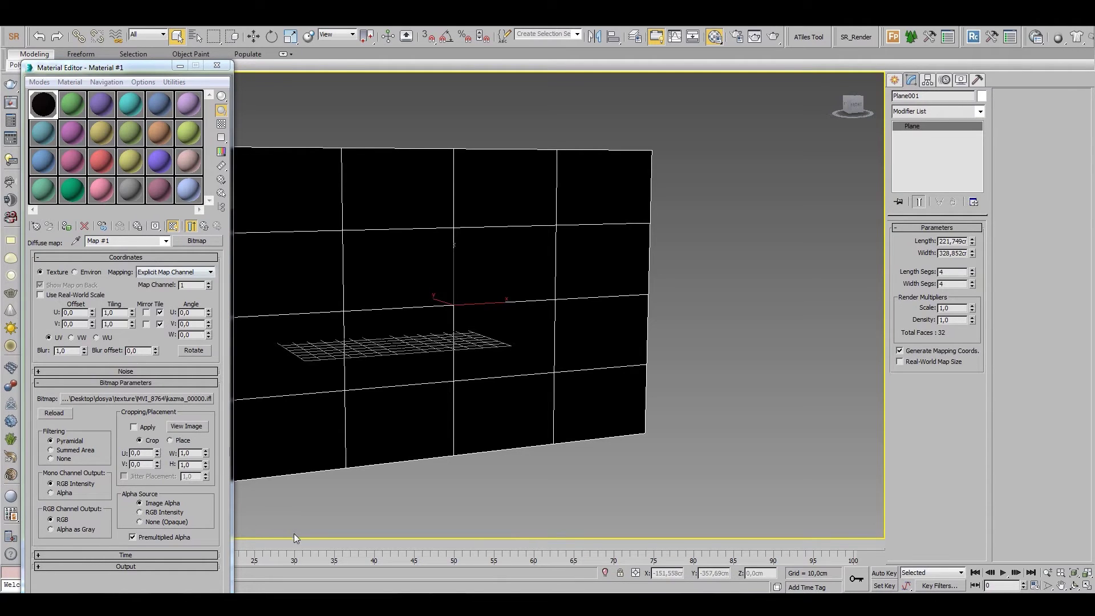
- Add a UVW Map modifier sized 295.5 × 538.4 to Plane001, scrubbing to frame 81
{"action": "mouse_move", "coordinate": [295, 538]}
{"action": "left_mouse_down"}
{"action": "mouse_move", "coordinate": [489, 546]}
{"action": "mouse_move", "coordinate": [350, 547]}
{"action": "left_mouse_up"}
{"action": "middle_click_drag", "start_coordinate": [614, 396], "coordinate": [741, 342], "text": "alt"}
{"action": "left_click", "coordinate": [980, 111]}
{"action": "left_click", "coordinate": [981, 562]}
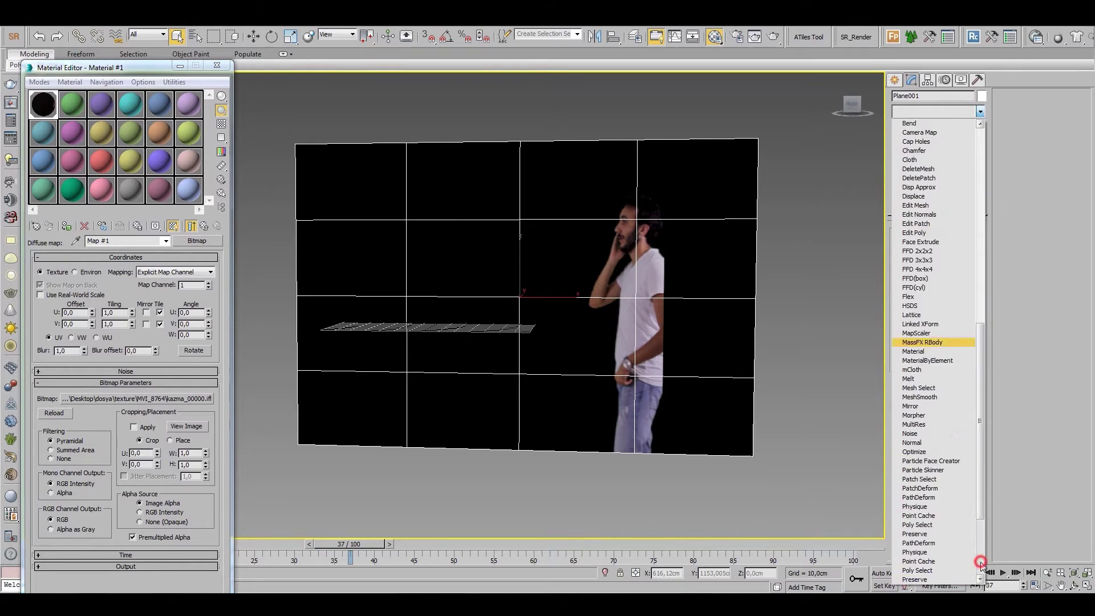
{"action": "left_click", "coordinate": [929, 479]}
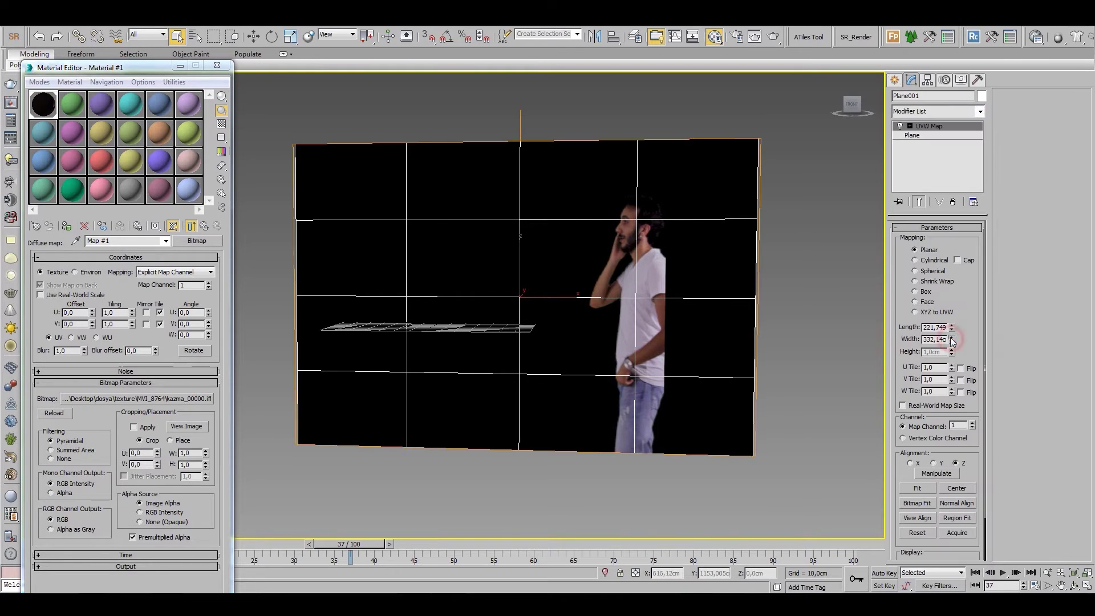
{"action": "left_click_drag", "start_coordinate": [952, 341], "coordinate": [952, 318]}
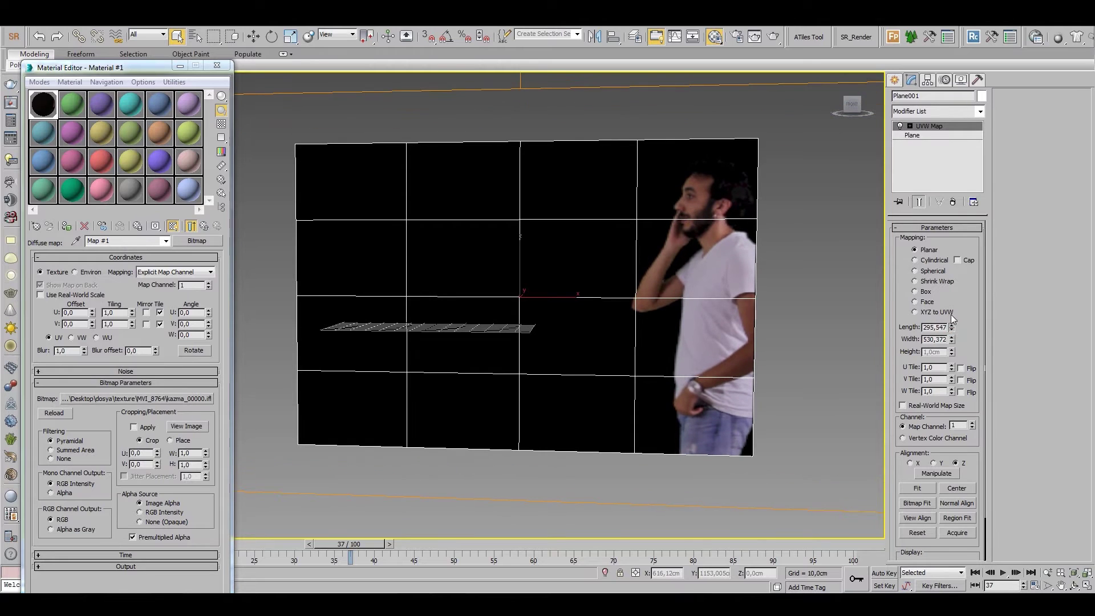
{"action": "left_click_drag", "start_coordinate": [328, 549], "coordinate": [691, 544]}
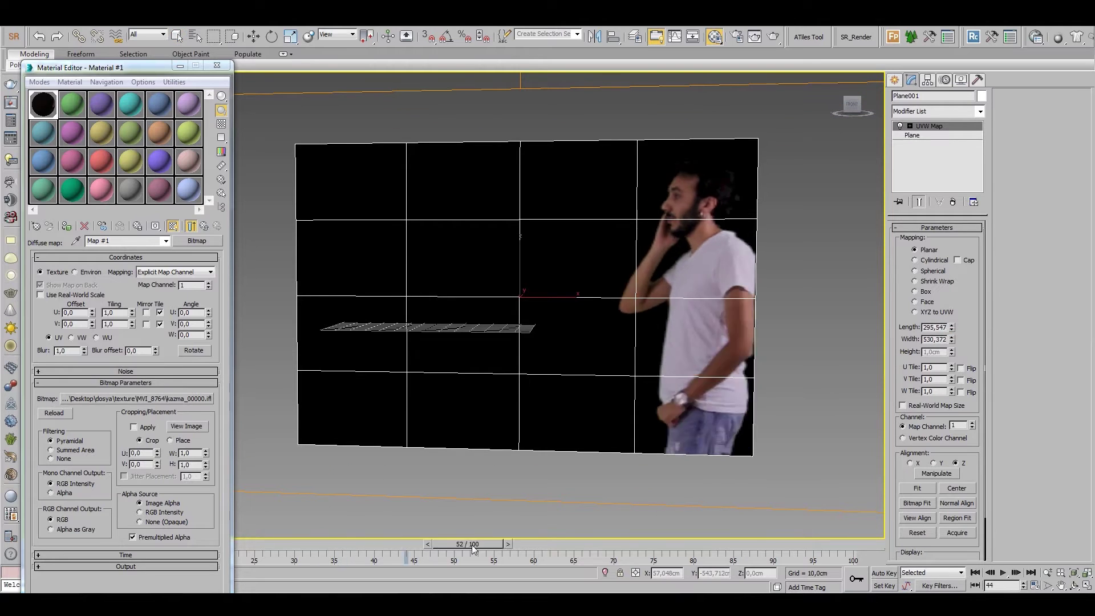
{"action": "left_click", "coordinate": [1034, 586]}
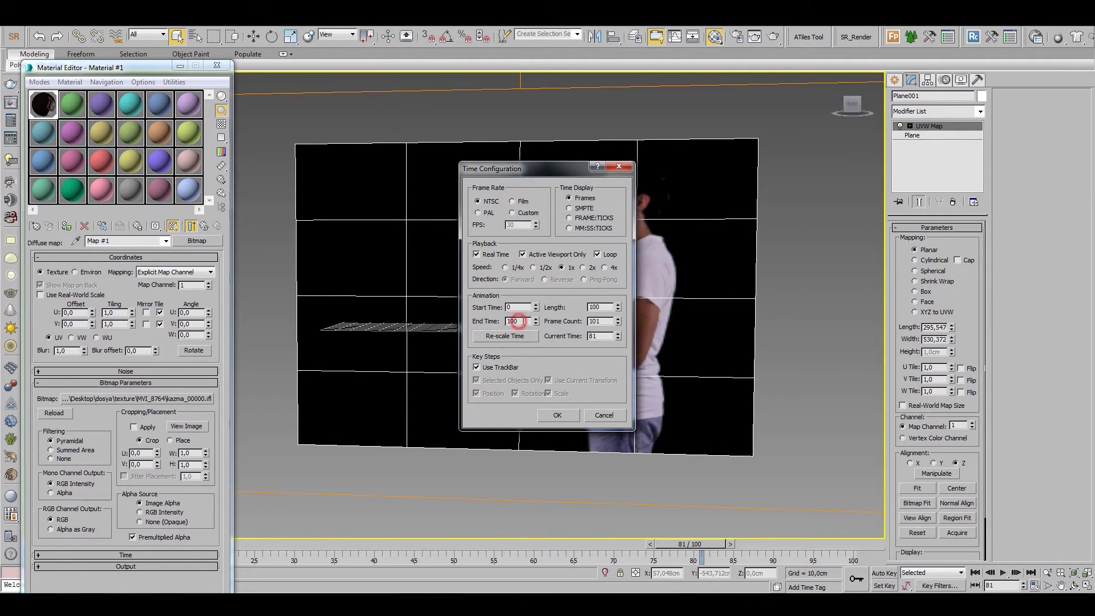
- Set the animation End Time to 300 frames and open a large preview of Map #1
{"action": "left_click", "coordinate": [557, 416]}
{"action": "mouse_move", "coordinate": [277, 544]}
{"action": "left_mouse_down"}
{"action": "mouse_move", "coordinate": [3, 542]}
{"action": "mouse_move", "coordinate": [315, 552]}
{"action": "left_mouse_up"}
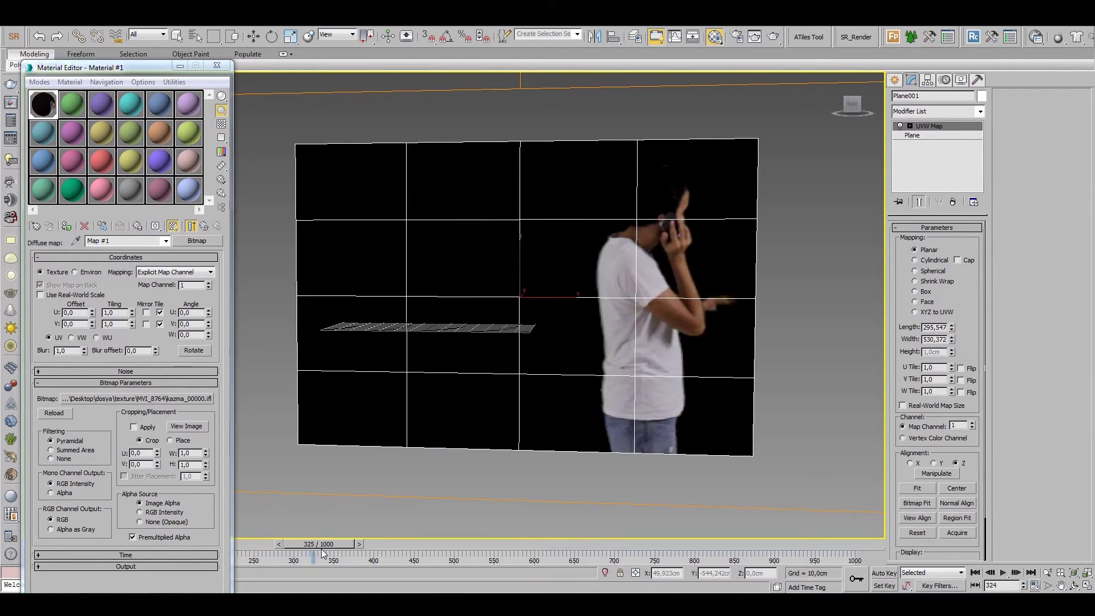
{"action": "left_click", "coordinate": [1035, 585]}
{"action": "double_click", "coordinate": [524, 321]}
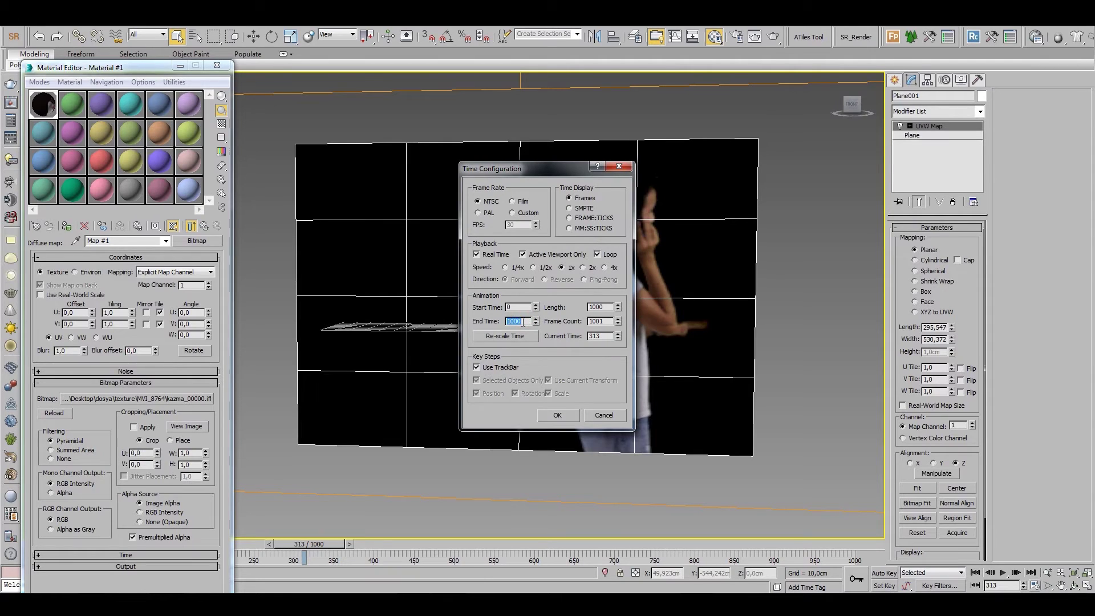
{"action": "left_click", "coordinate": [557, 413]}
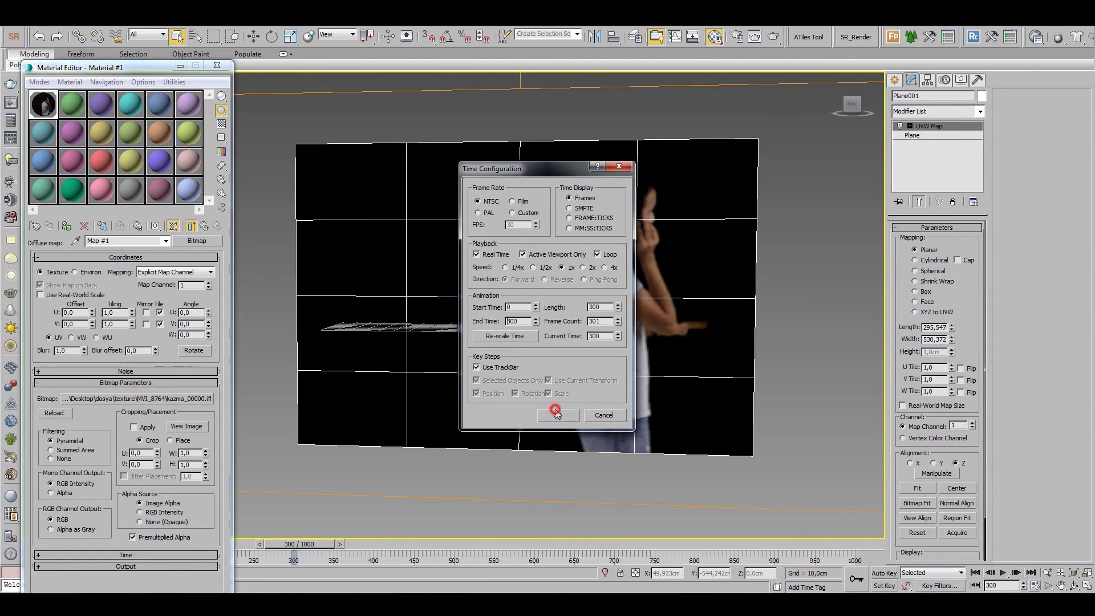
{"action": "double_click", "coordinate": [43, 104]}
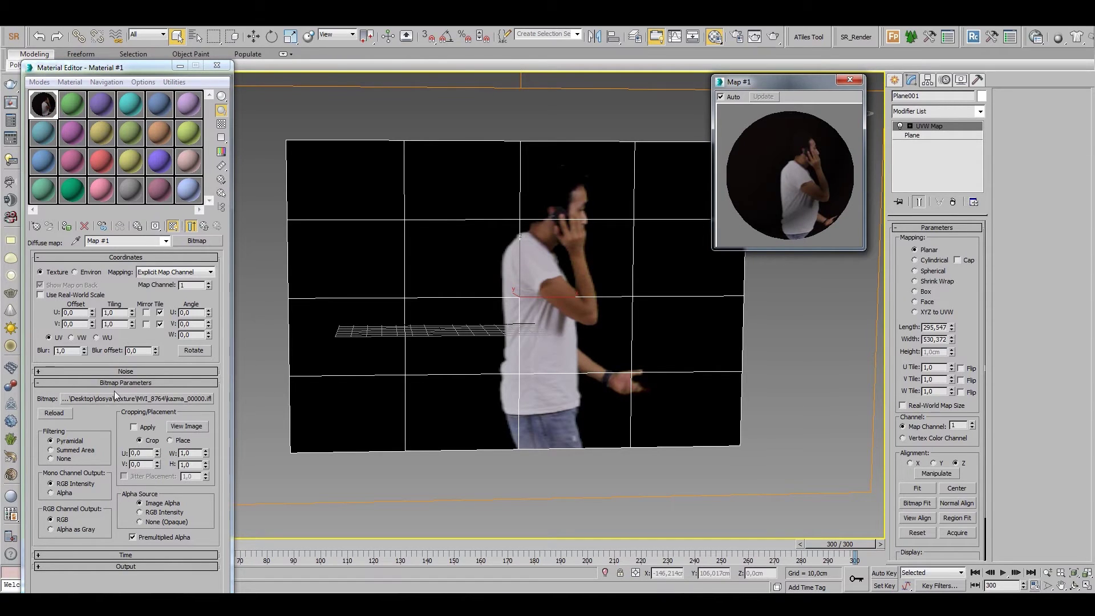
- Return from the map preview to Material #1, expand its Maps rollout, and open the Opacity slot
{"action": "left_click_drag", "start_coordinate": [711, 251], "coordinate": [515, 368]}
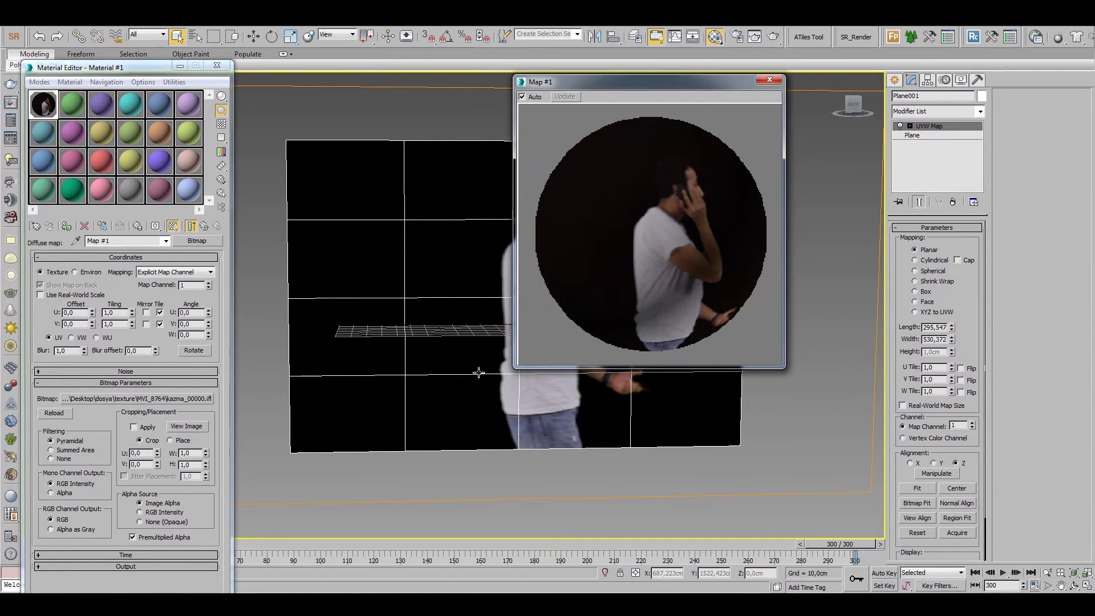
{"action": "left_click", "coordinate": [205, 226]}
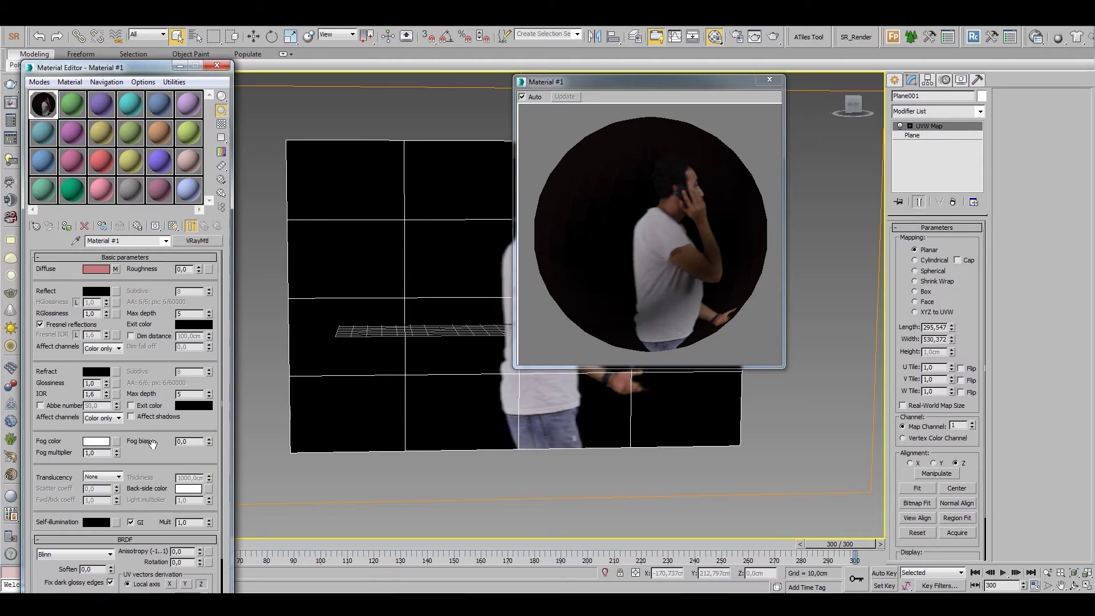
{"action": "scroll", "coordinate": [152, 443], "scroll_direction": "down", "scroll_amount": 2}
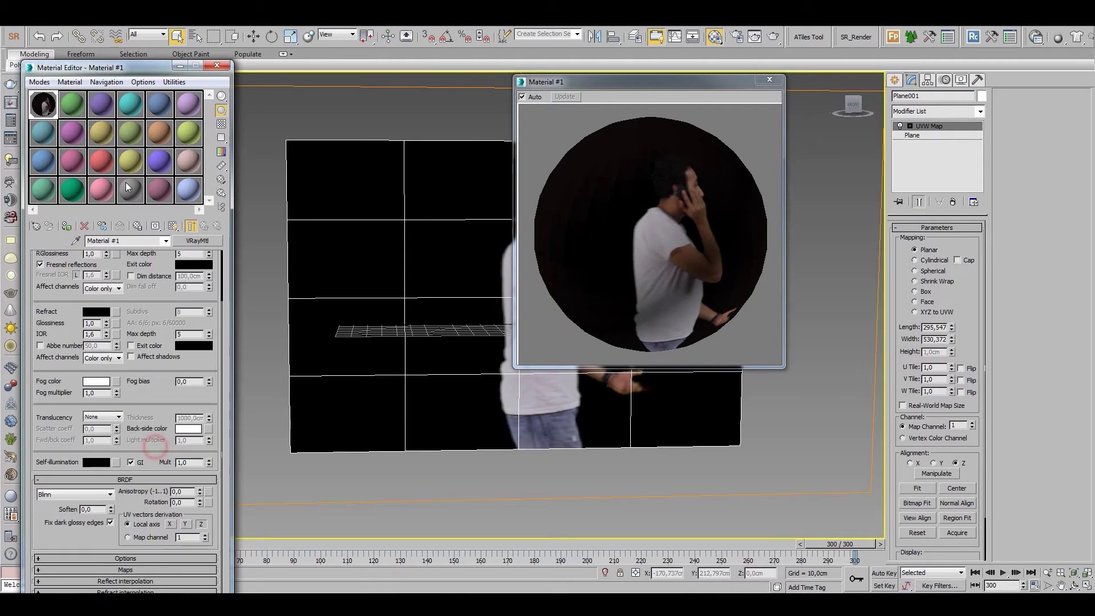
{"action": "left_click", "coordinate": [126, 569]}
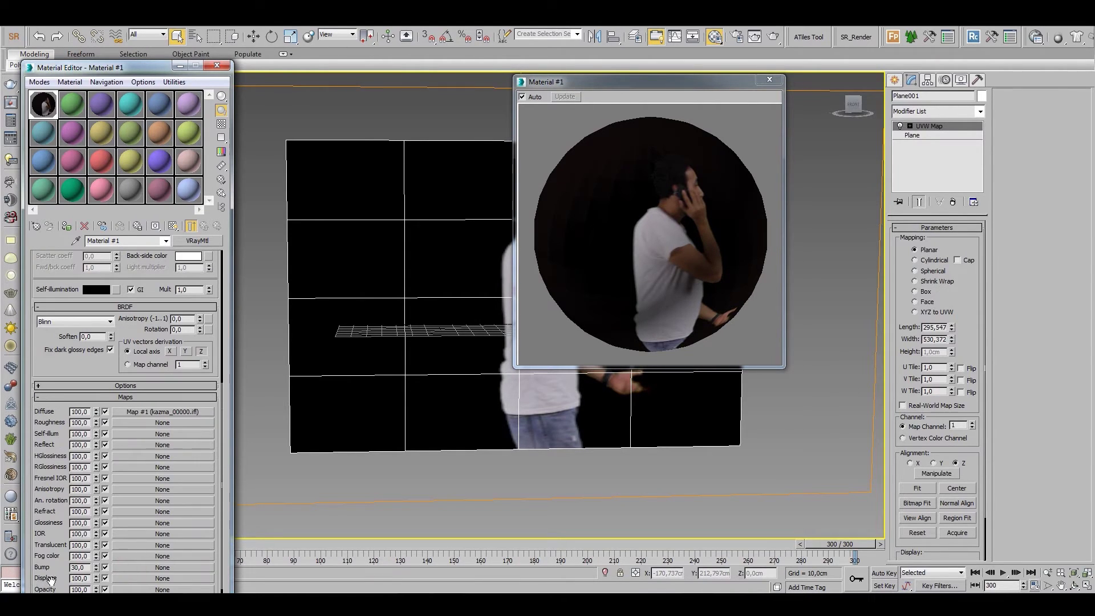
{"action": "left_click_drag", "start_coordinate": [50, 581], "coordinate": [57, 538]}
- Load the alpha_00002 Targa sequence as a Bitmap in the plane material's opacity slot
{"action": "left_click", "coordinate": [135, 555]}
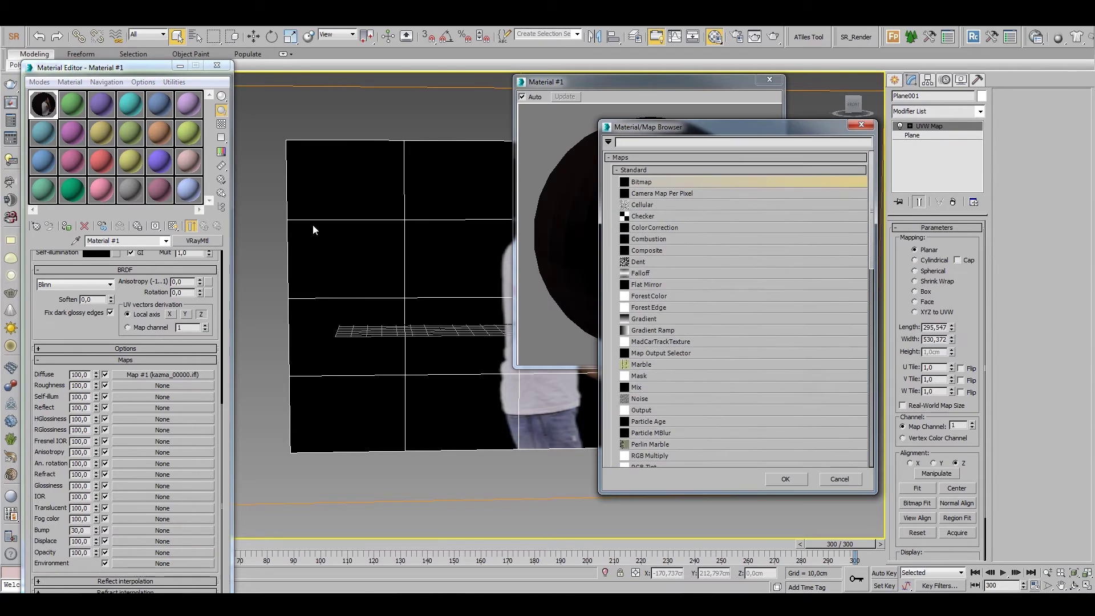
{"action": "double_click", "coordinate": [671, 183]}
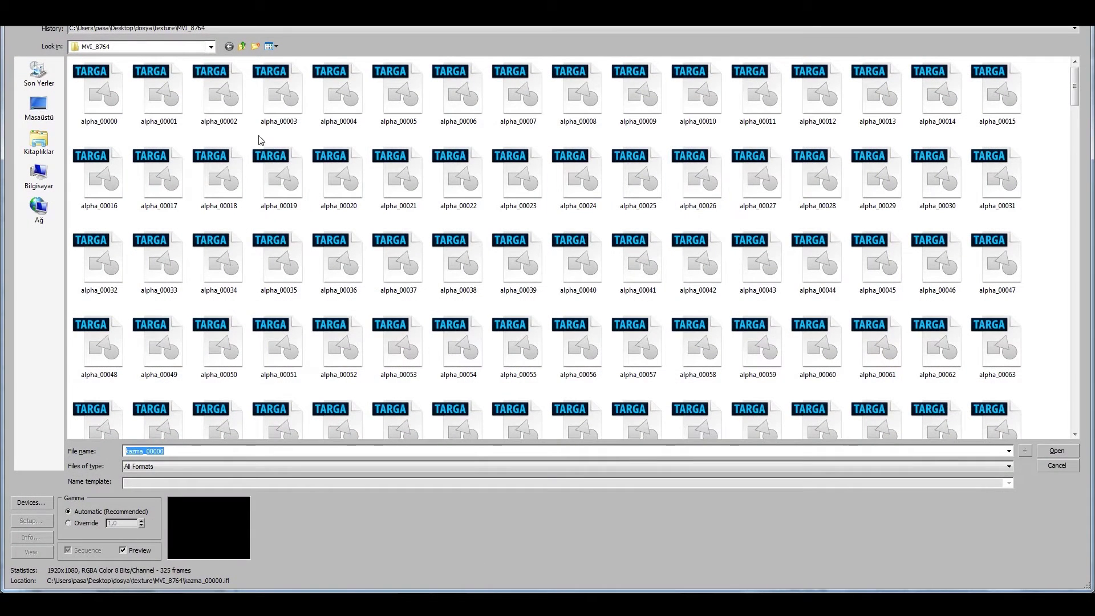
{"action": "left_click", "coordinate": [221, 103]}
{"action": "left_click", "coordinate": [1061, 452]}
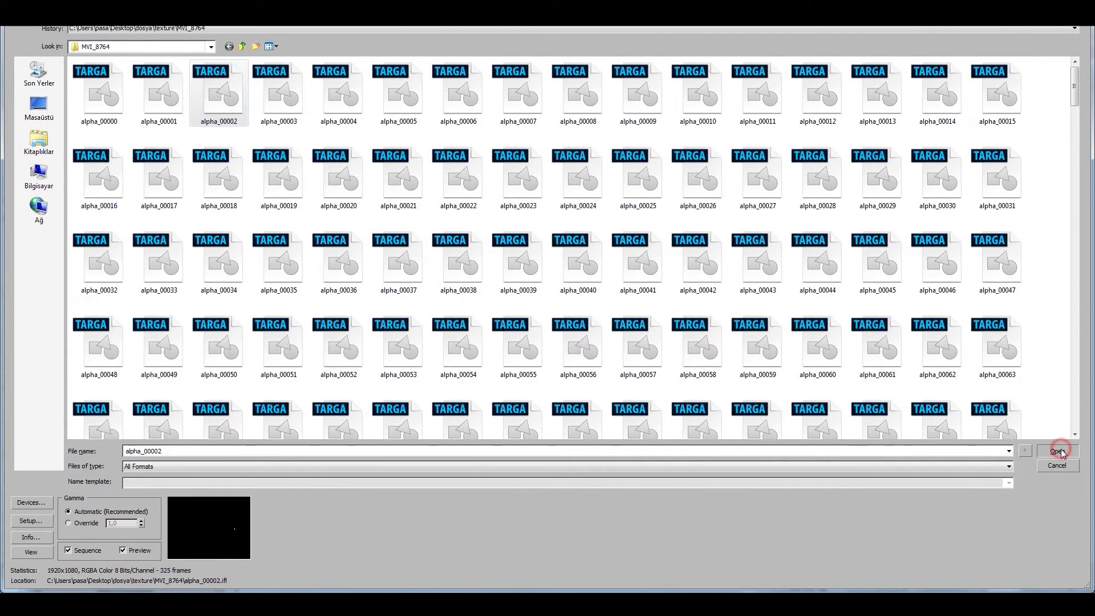
{"action": "left_click", "coordinate": [573, 351]}
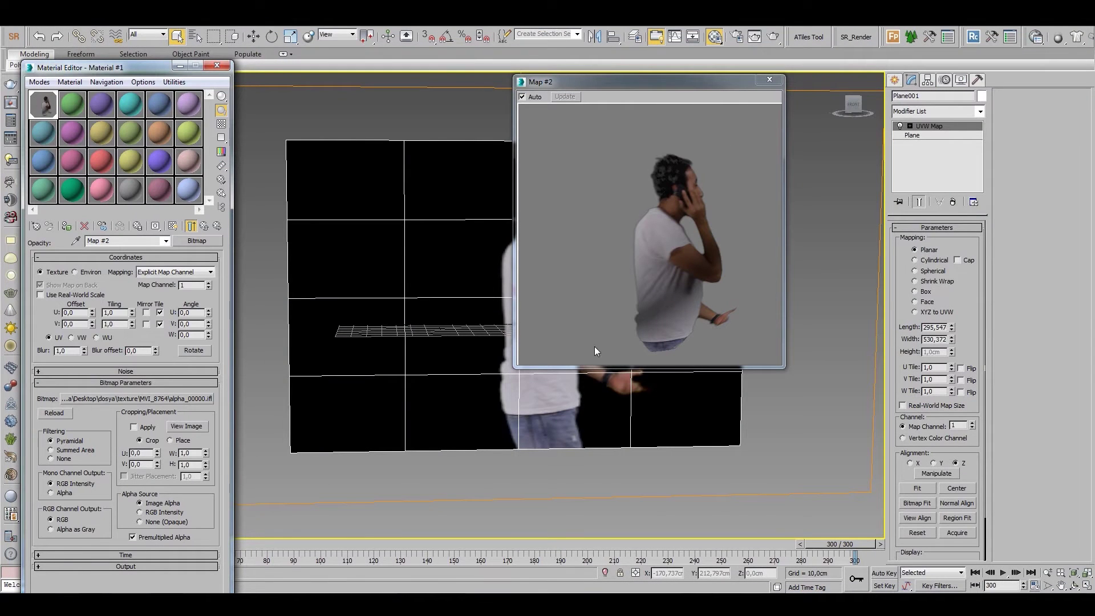
{"action": "left_click", "coordinate": [769, 84]}
- Show the material shaded in the viewport, close the editor, and maximize the Top view
{"action": "left_click", "coordinate": [204, 225]}
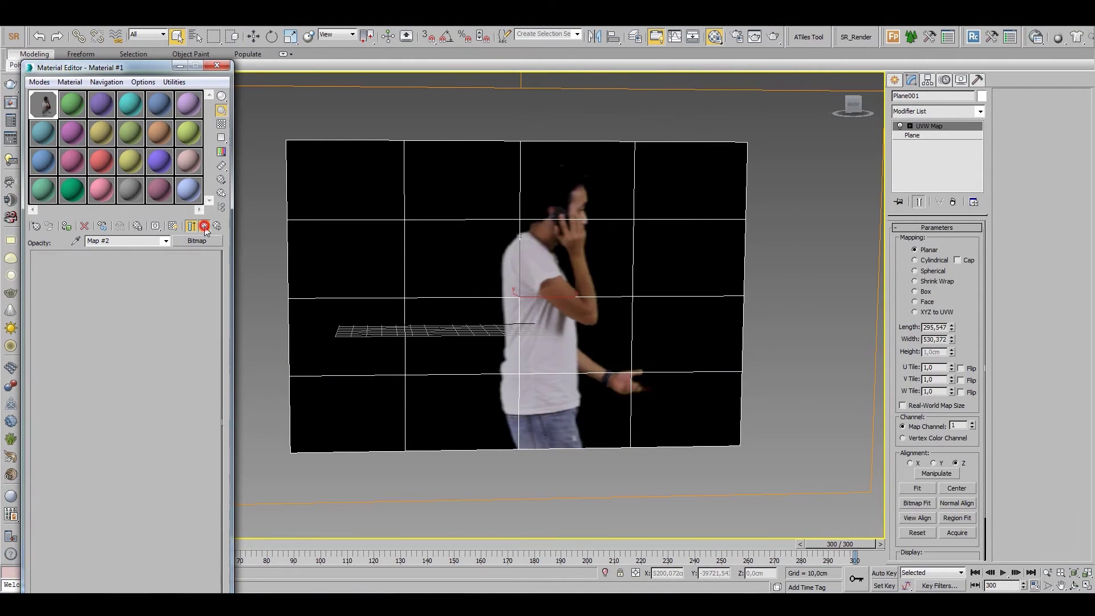
{"action": "left_click", "coordinate": [173, 226]}
{"action": "left_click", "coordinate": [777, 245]}
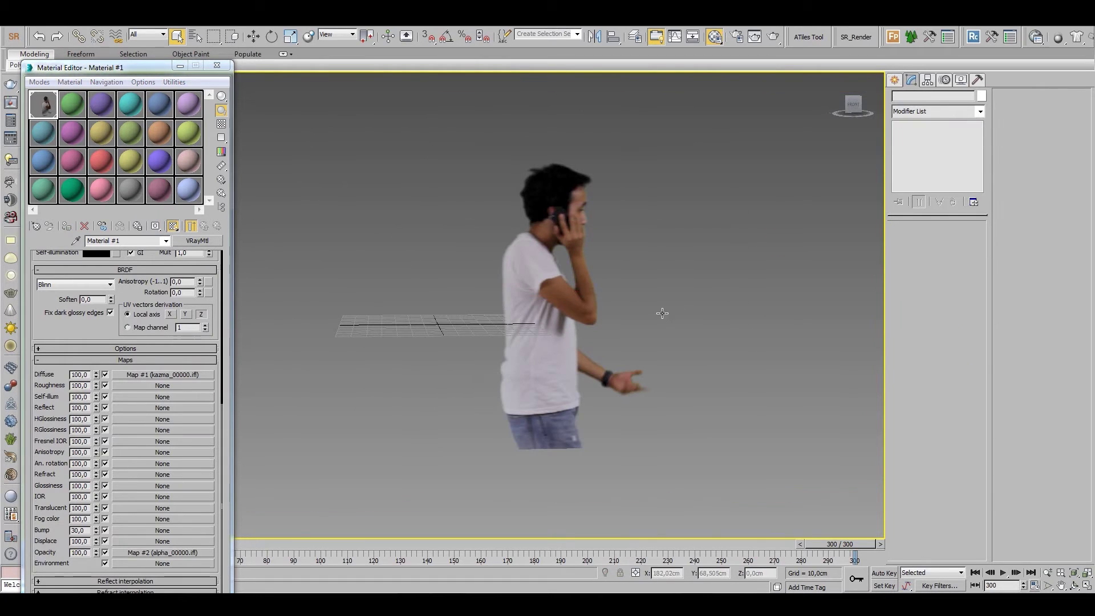
{"action": "left_click", "coordinate": [217, 66]}
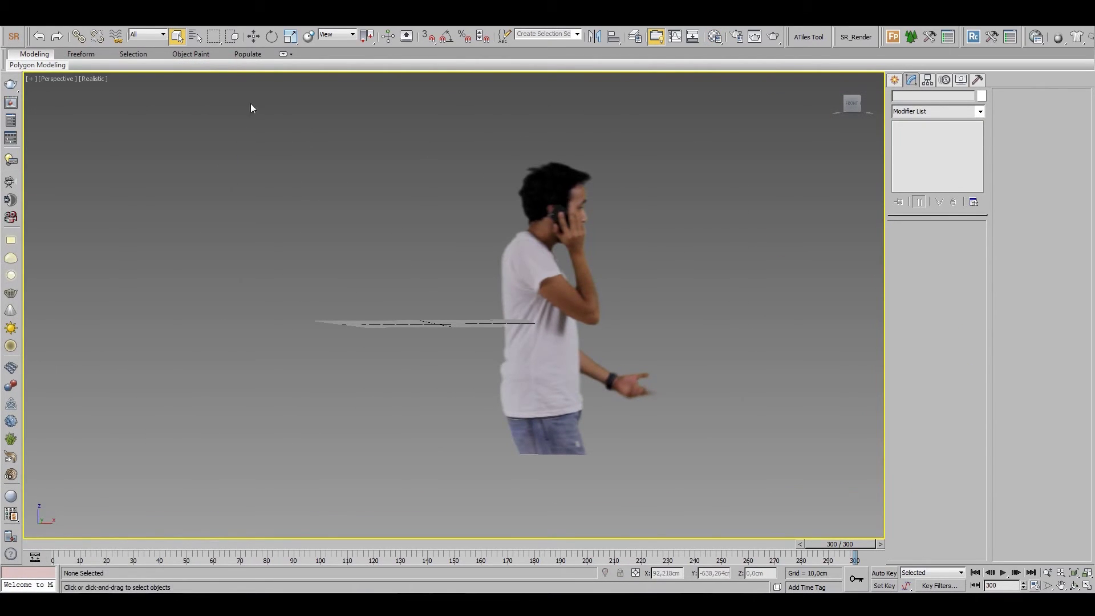
{"action": "key", "text": "alt+w"}
{"action": "right_click", "coordinate": [327, 177]}
{"action": "key", "text": "alt+w"}
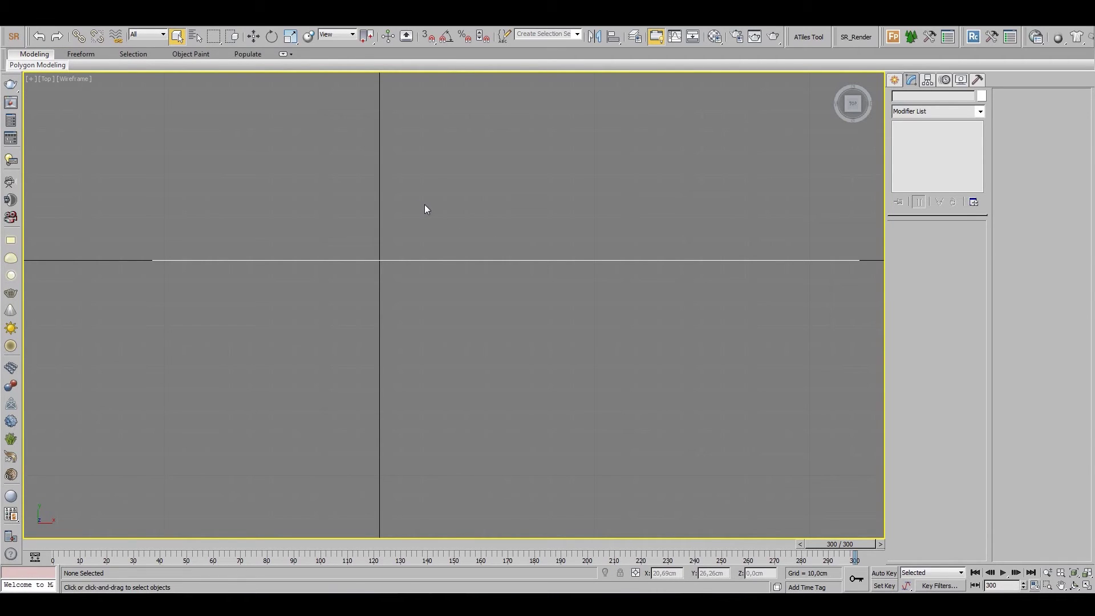
- Create a VRayPhysicalCamera in the Top view, aimed at the footage plane
{"action": "left_click", "coordinate": [895, 80]}
{"action": "left_click", "coordinate": [940, 98]}
{"action": "left_click", "coordinate": [980, 114]}
{"action": "left_click", "coordinate": [919, 123]}
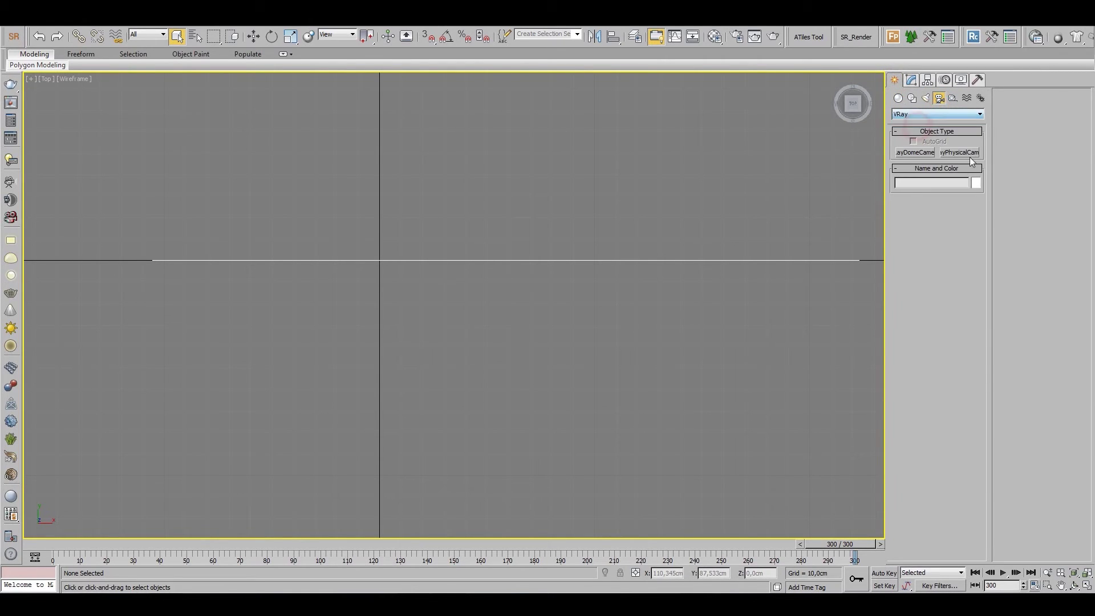
{"action": "left_click", "coordinate": [969, 153]}
{"action": "left_click_drag", "start_coordinate": [311, 460], "coordinate": [312, 241]}
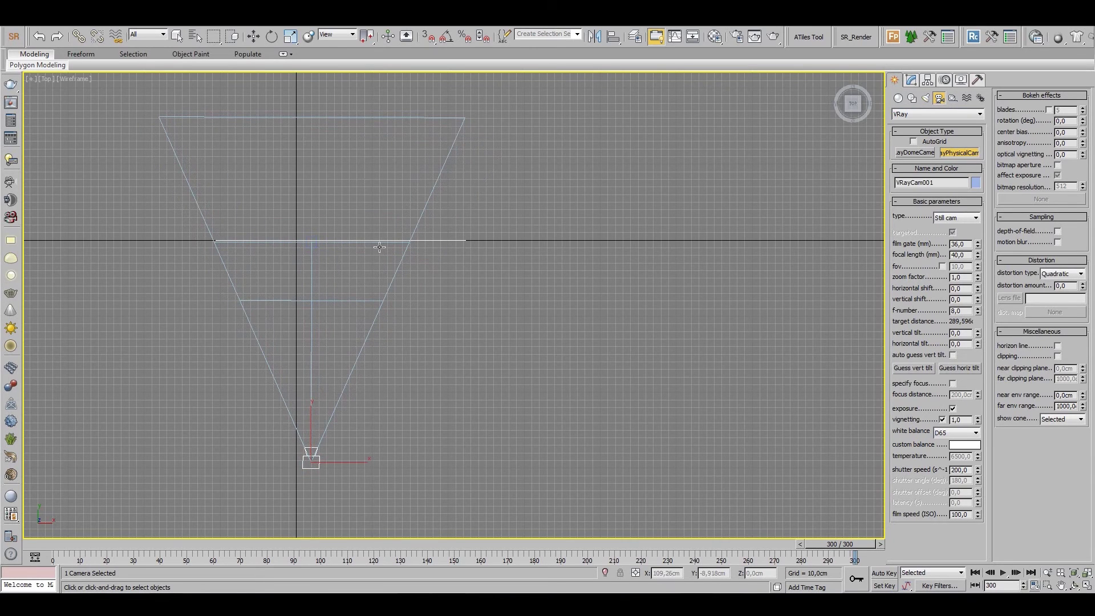
- Maximize the Perspective view, look through VRayCam001, and open the render settings
{"action": "key", "text": "alt+w"}
{"action": "right_click", "coordinate": [604, 345]}
{"action": "key", "text": "alt+w"}
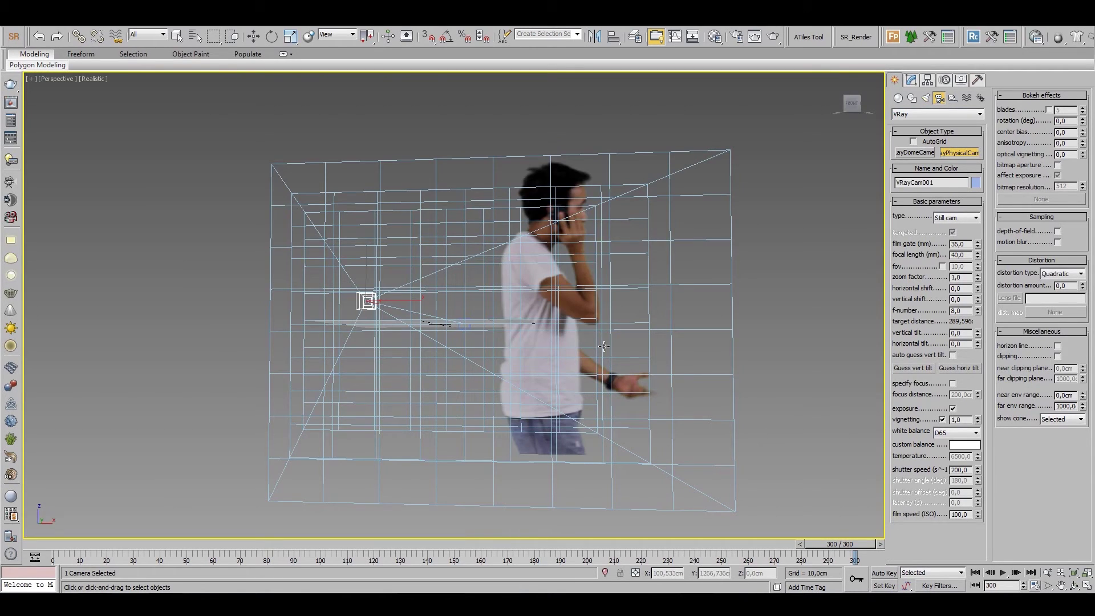
{"action": "key", "text": "c"}
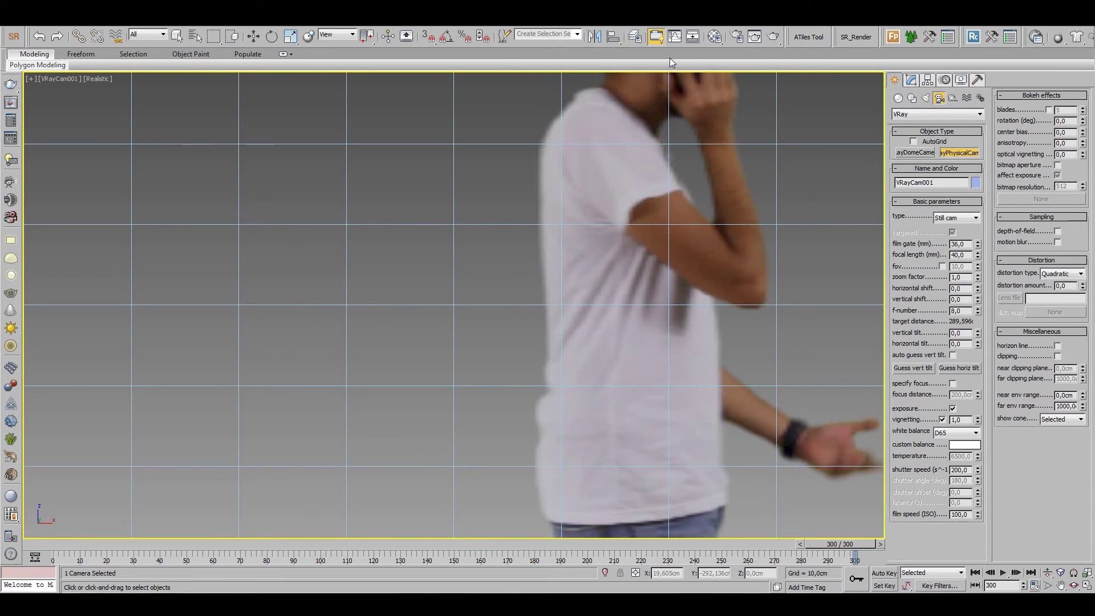
{"action": "key", "text": "F10"}
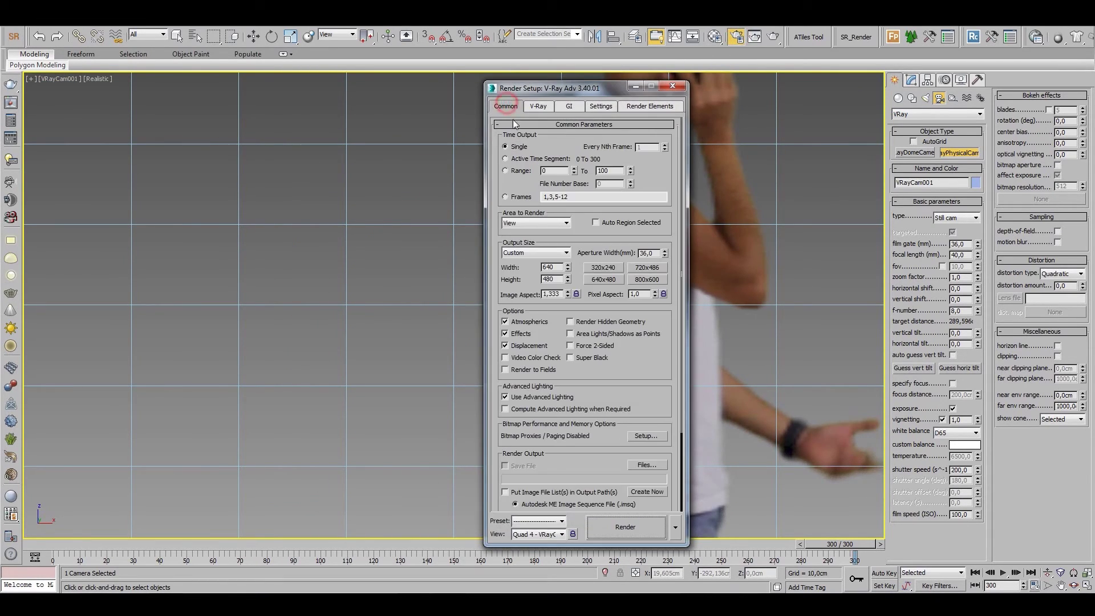
- Set the render output size to the HDTV 1920×1080 preset
{"action": "left_click", "coordinate": [557, 252]}
{"action": "left_click", "coordinate": [547, 395]}
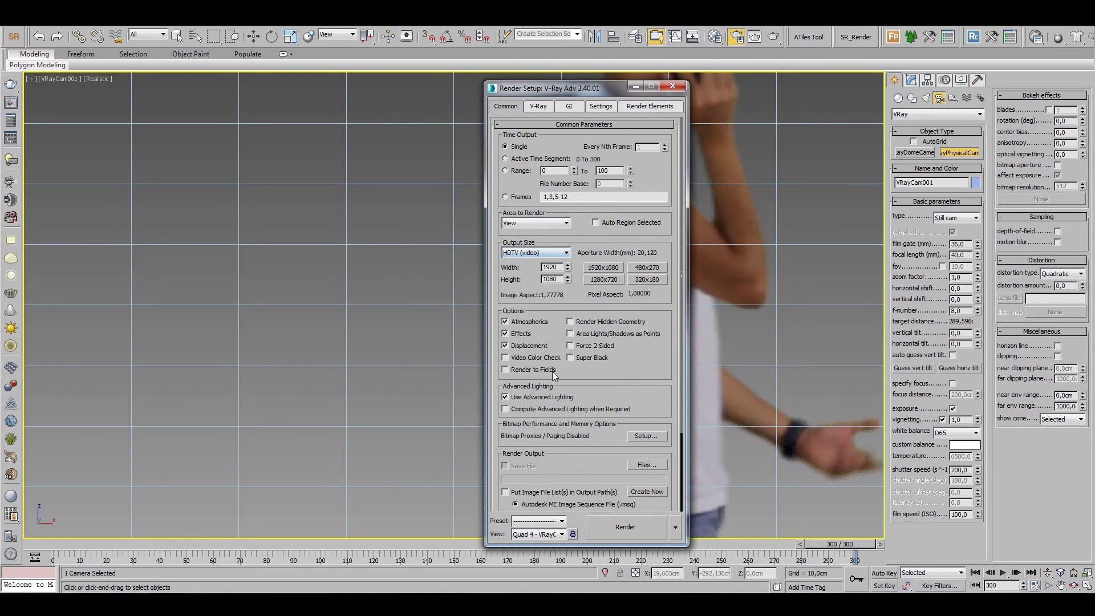
{"action": "left_click", "coordinate": [673, 86]}
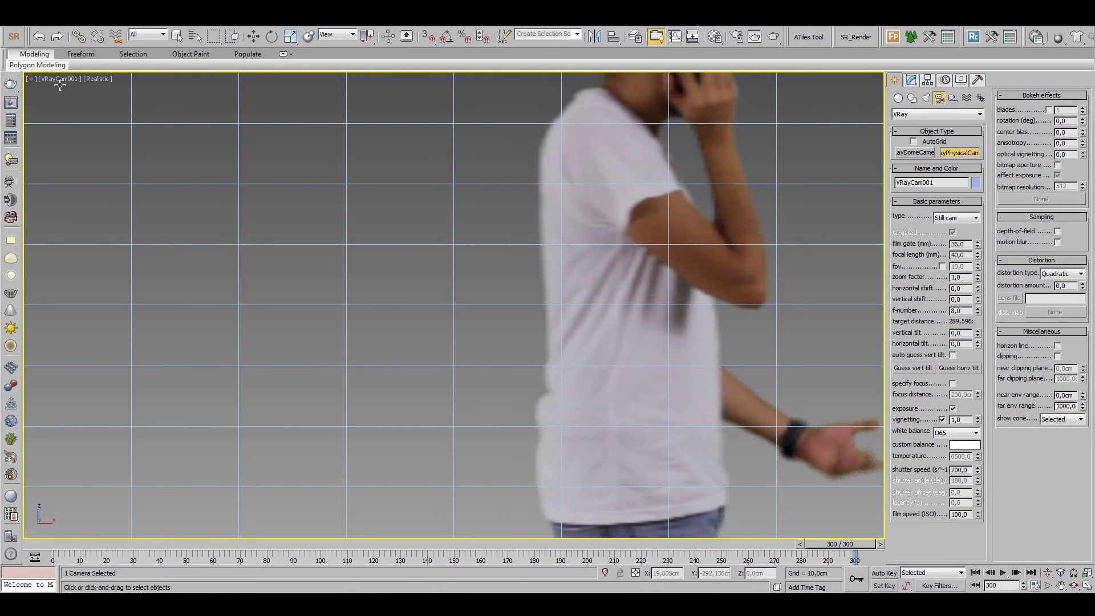
- Turn on Show Safe Frames in the VRayCam001 viewport
{"action": "left_click", "coordinate": [59, 79]}
{"action": "left_click", "coordinate": [97, 273]}
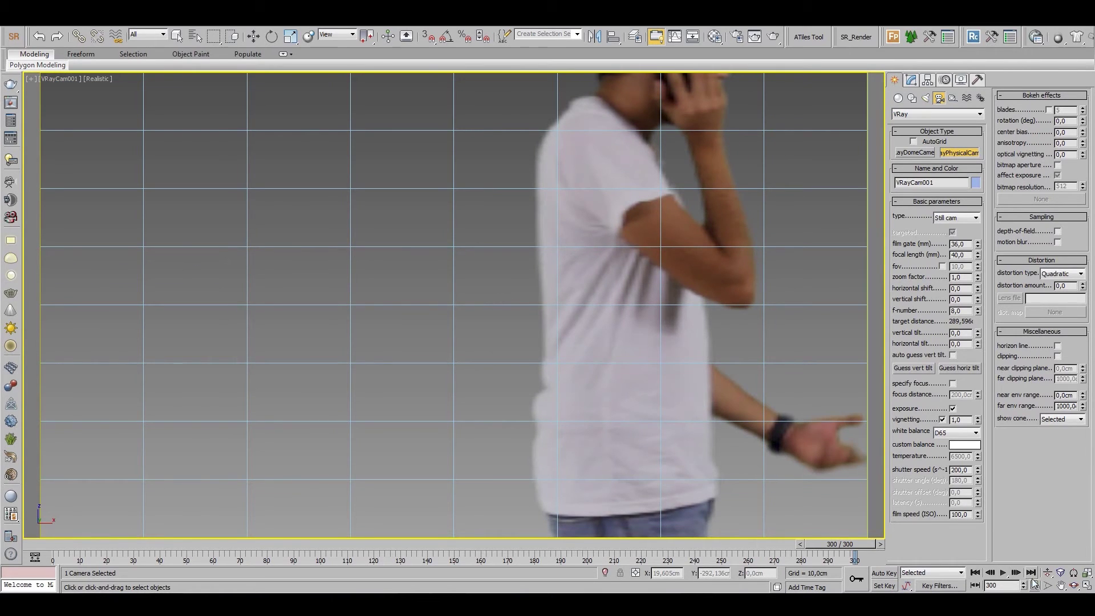
{"action": "left_click", "coordinate": [1047, 573]}
- Dolly VRayCam001 back from the footage plane and move the timeline to frame 62
{"action": "mouse_move", "coordinate": [699, 374]}
{"action": "left_mouse_down"}
{"action": "mouse_move", "coordinate": [726, 394]}
{"action": "mouse_move", "coordinate": [725, 406]}
{"action": "mouse_move", "coordinate": [809, 420]}
{"action": "left_mouse_up"}
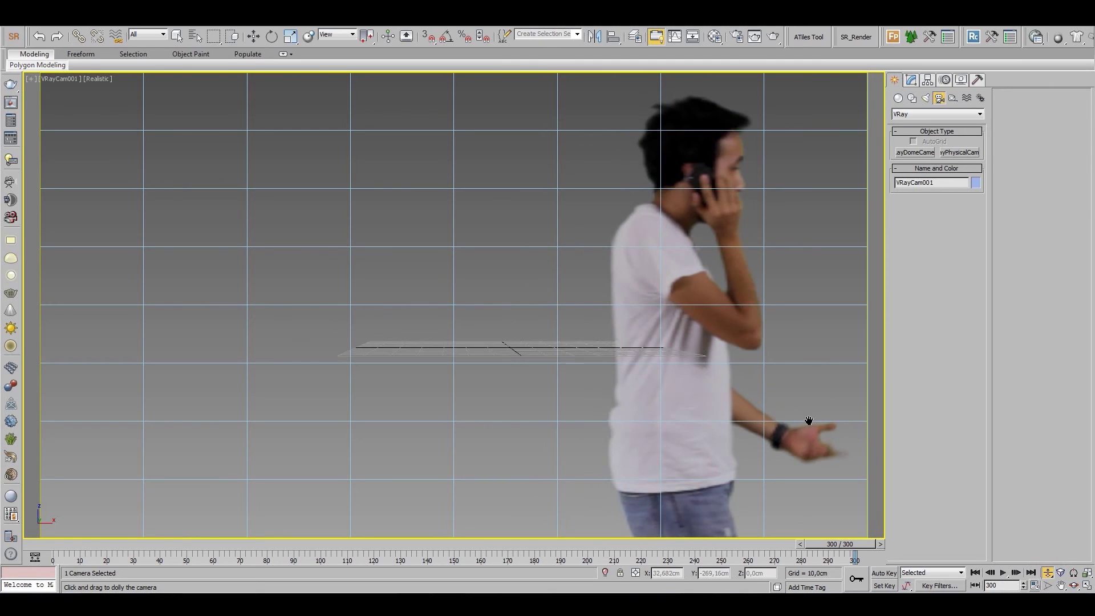
{"action": "mouse_move", "coordinate": [69, 545]}
{"action": "left_mouse_down"}
{"action": "mouse_move", "coordinate": [239, 558]}
{"action": "mouse_move", "coordinate": [188, 558]}
{"action": "left_mouse_up"}
{"action": "middle_click_drag", "start_coordinate": [618, 420], "coordinate": [503, 419]}
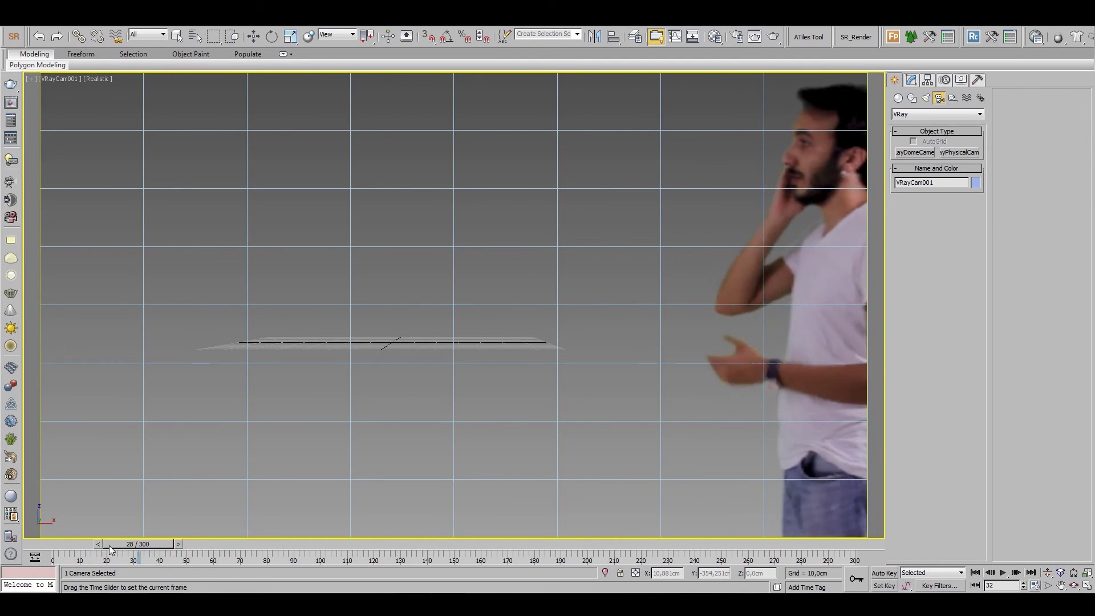
{"action": "mouse_move", "coordinate": [183, 552]}
{"action": "left_mouse_down"}
{"action": "mouse_move", "coordinate": [18, 545]}
{"action": "mouse_move", "coordinate": [226, 544]}
{"action": "left_mouse_up"}
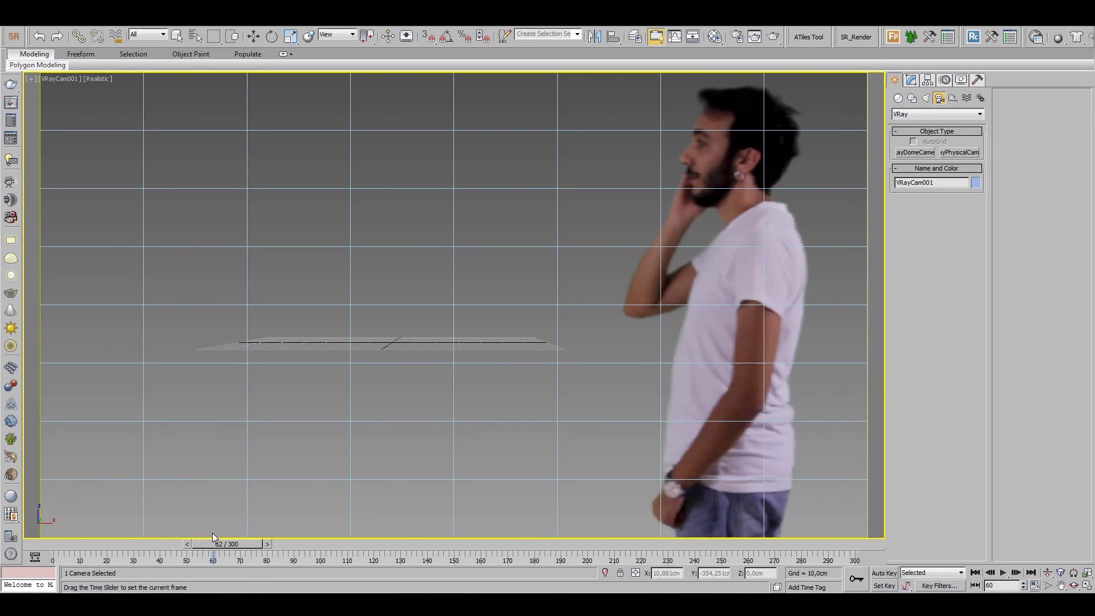
{"action": "left_click", "coordinate": [61, 79]}
{"action": "left_click", "coordinate": [97, 296]}
- Return to the Create panel and maximize the Top viewport
{"action": "left_click", "coordinate": [907, 82]}
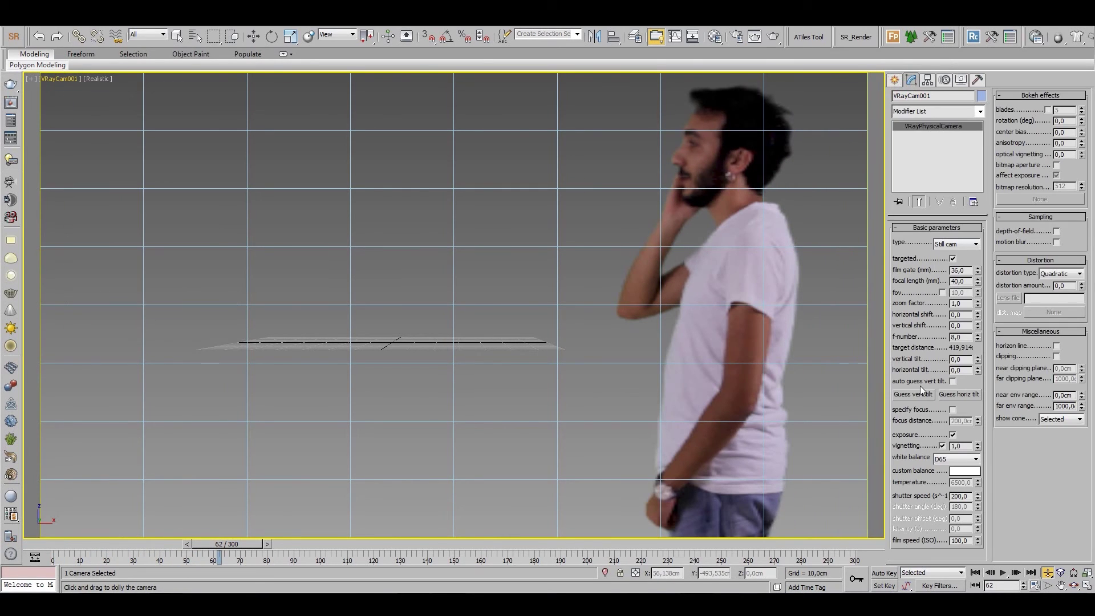
{"action": "left_click", "coordinate": [897, 81]}
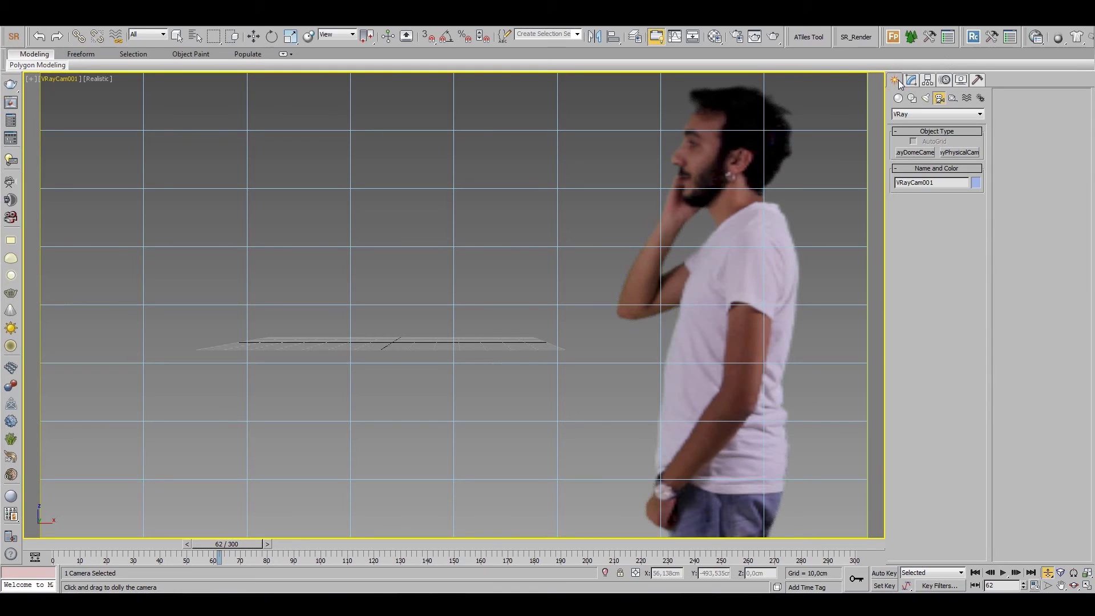
{"action": "key", "text": "alt+w"}
{"action": "right_click", "coordinate": [412, 207]}
{"action": "key", "text": "alt+w"}
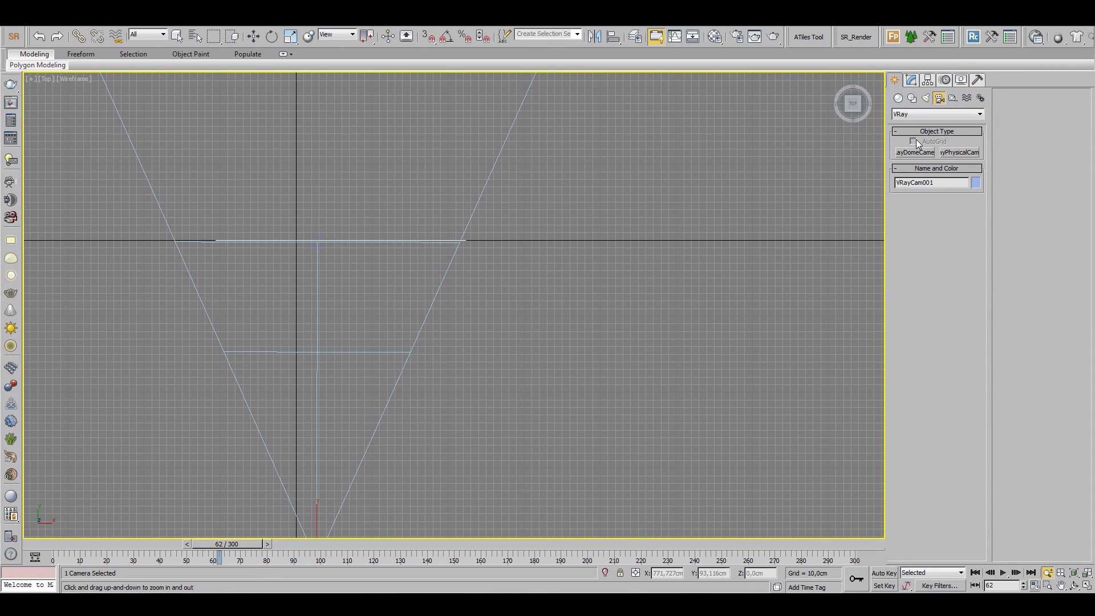
- Draw a straight horizontal Line spline across the Top view and nudge it right
{"action": "left_click", "coordinate": [914, 99]}
{"action": "left_click", "coordinate": [915, 161]}
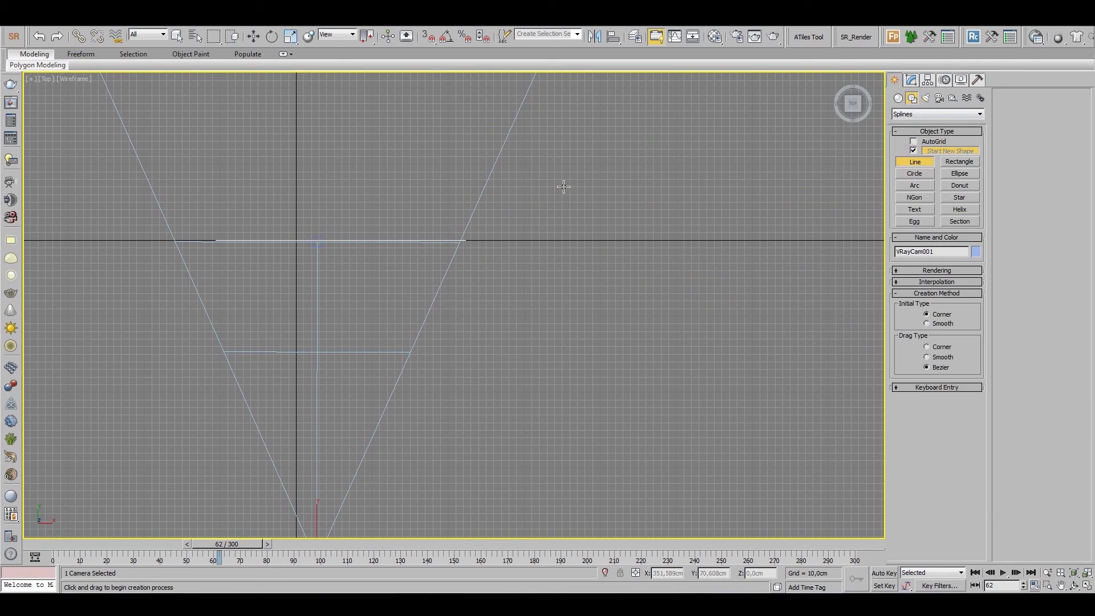
{"action": "left_click", "coordinate": [558, 212]}
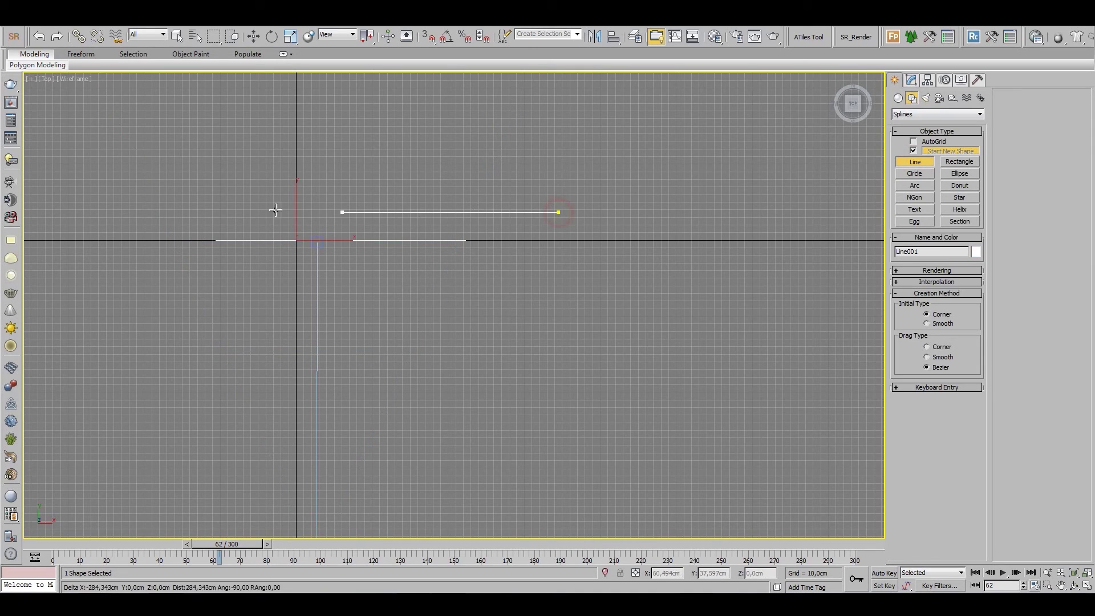
{"action": "left_click", "coordinate": [74, 212]}
{"action": "right_click", "coordinate": [75, 212]}
{"action": "key", "text": "w"}
{"action": "right_click", "coordinate": [351, 212]}
{"action": "left_click", "coordinate": [351, 213]}
{"action": "left_click_drag", "start_coordinate": [331, 196], "coordinate": [343, 191]}
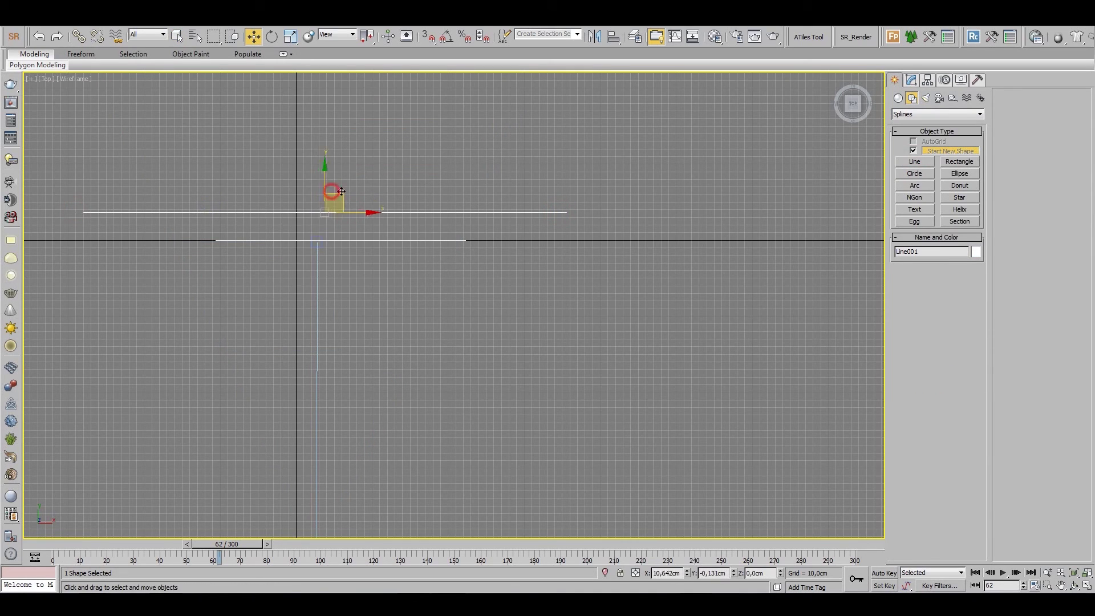
- Create a RailClone object from the Itoo Software category in the Top view
{"action": "left_click", "coordinate": [898, 98]}
{"action": "left_click", "coordinate": [938, 114]}
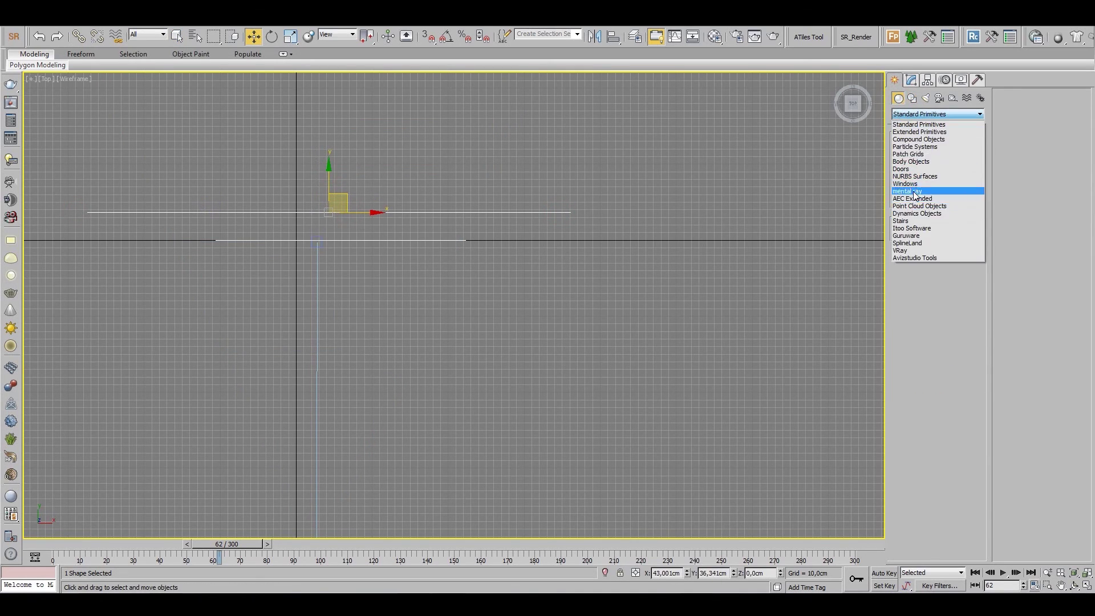
{"action": "left_click", "coordinate": [936, 232]}
{"action": "left_click", "coordinate": [915, 177]}
{"action": "left_click_drag", "start_coordinate": [730, 177], "coordinate": [702, 231]}
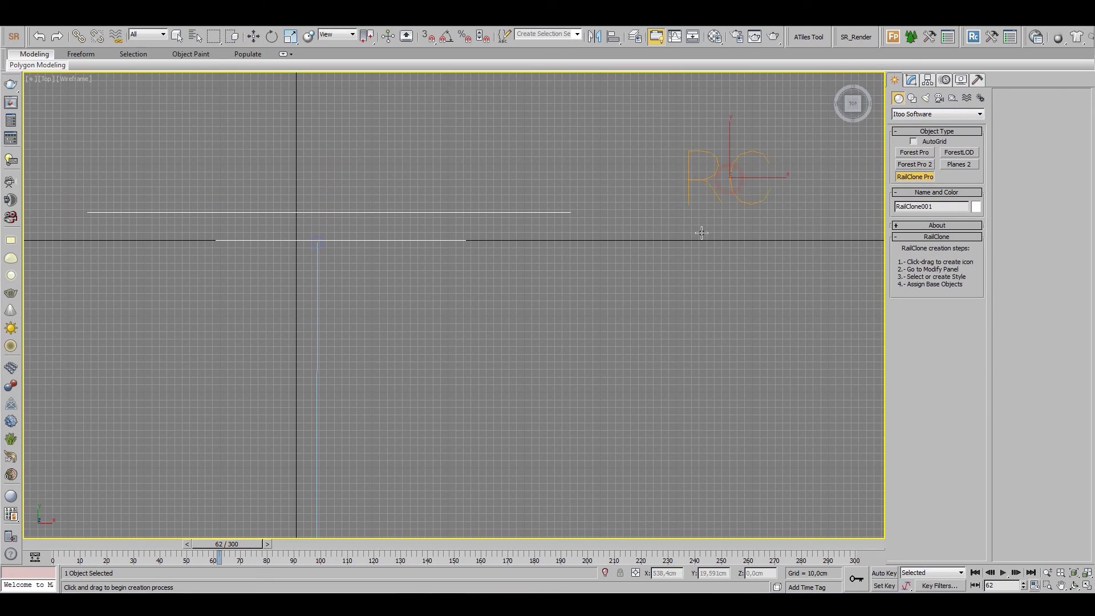
- Apply the Wood & Iron Handrail 1 style to RailClone001 from the Library Browser
{"action": "left_click", "coordinate": [912, 80]}
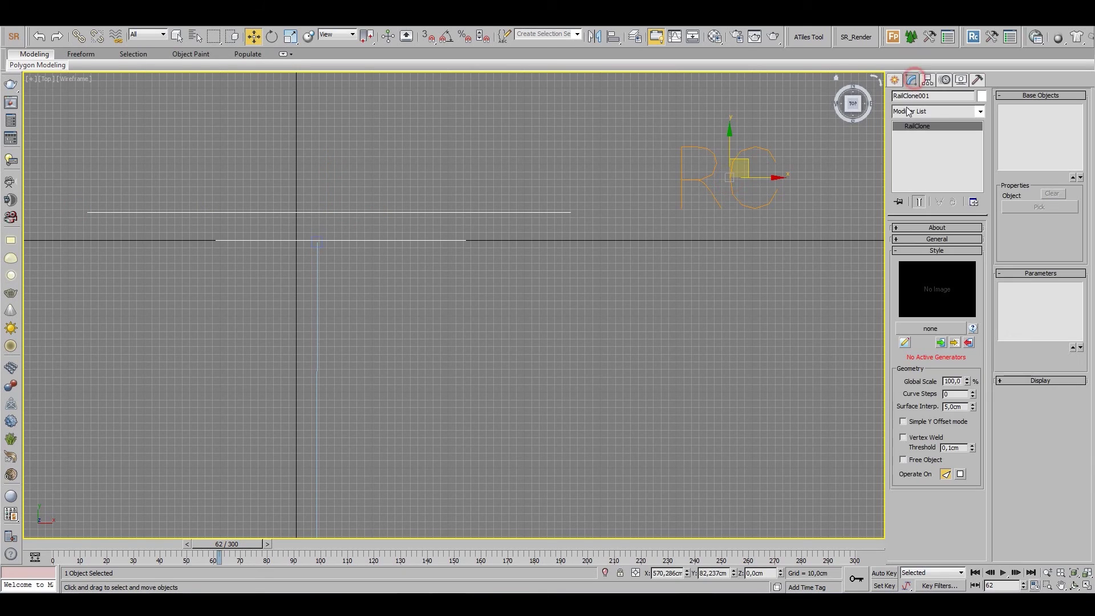
{"action": "left_click", "coordinate": [923, 330]}
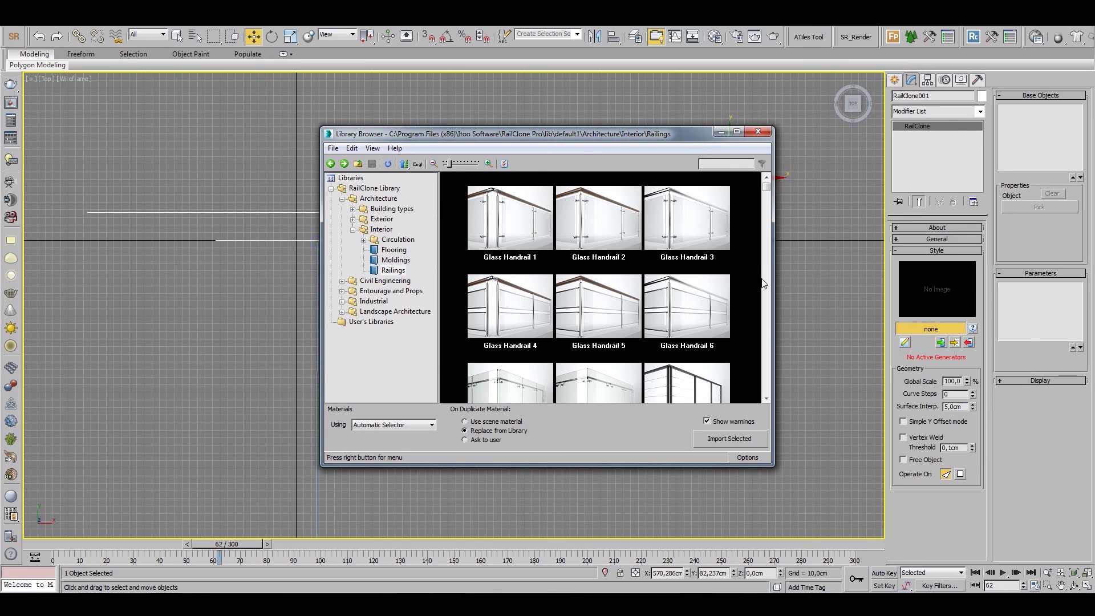
{"action": "left_click_drag", "start_coordinate": [767, 188], "coordinate": [759, 264]}
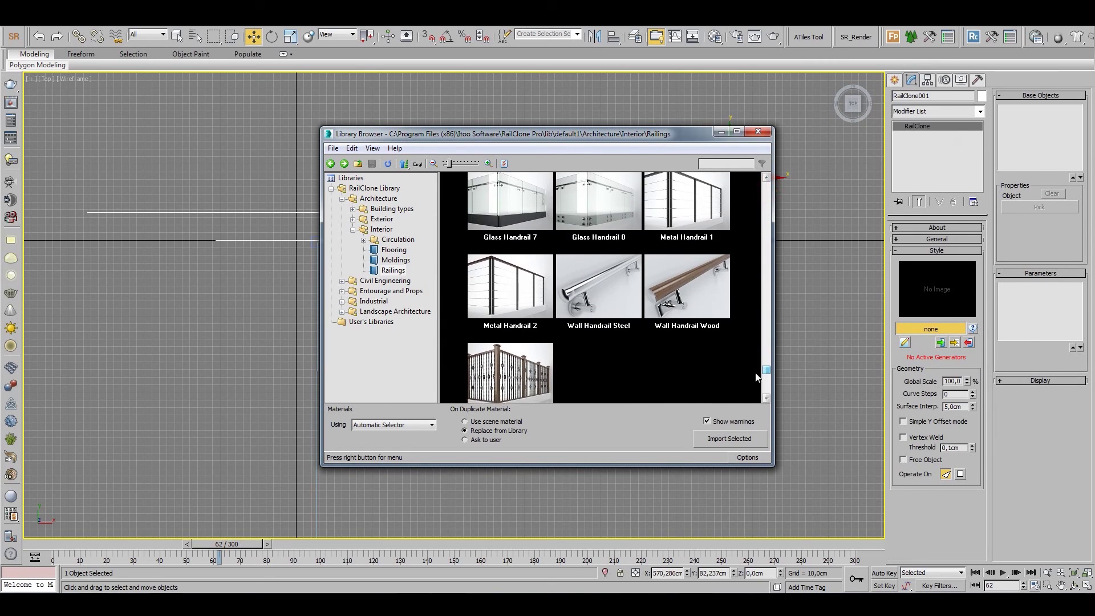
{"action": "scroll", "coordinate": [615, 367], "scroll_direction": "down", "scroll_amount": 5}
{"action": "double_click", "coordinate": [517, 379]}
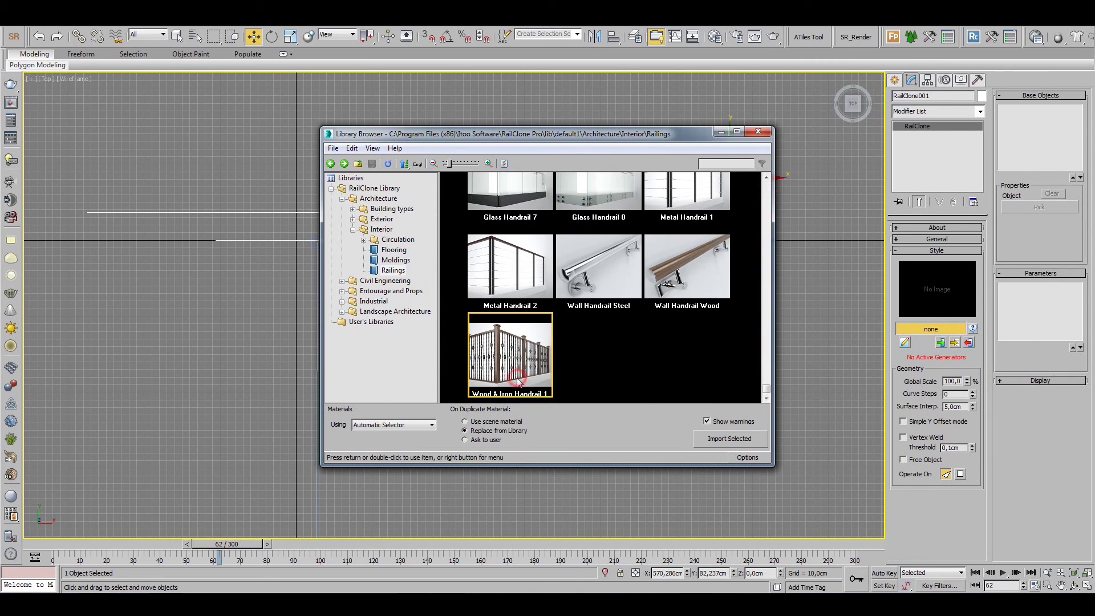
{"action": "left_click", "coordinate": [1029, 212]}
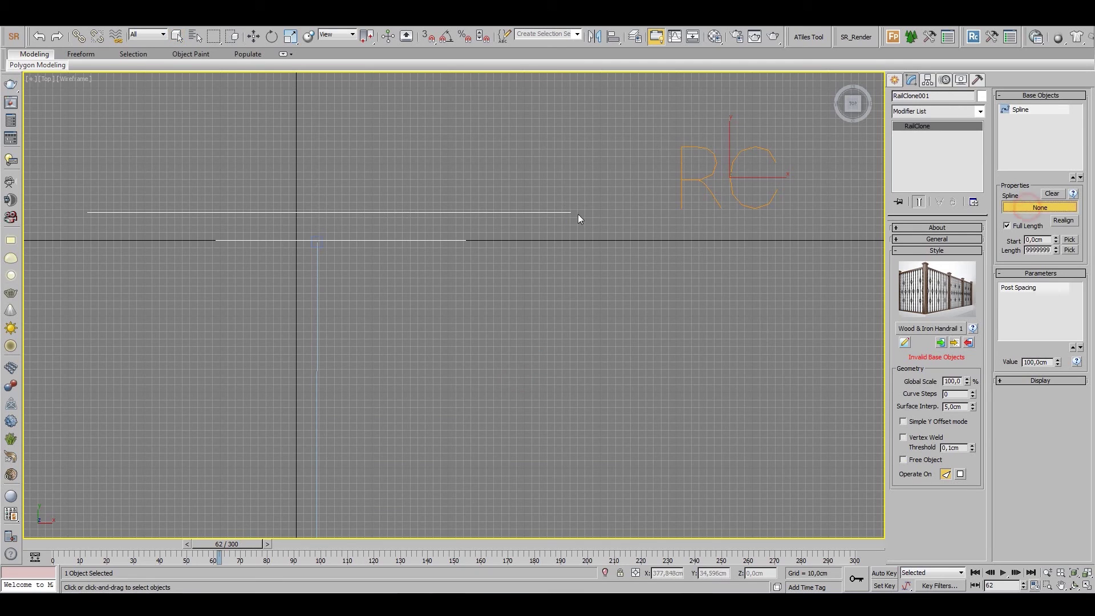
- Use Line001 as the RailClone base spline, set display to Mesh, and deselect all
{"action": "left_click", "coordinate": [530, 213]}
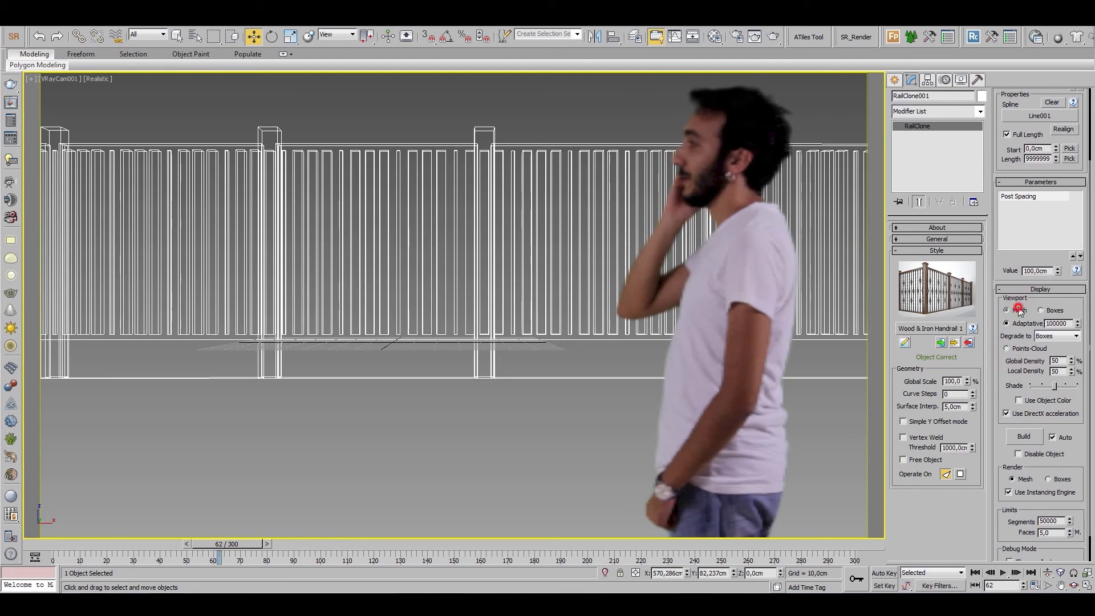
{"action": "left_click", "coordinate": [1018, 308]}
{"action": "left_click", "coordinate": [573, 125]}
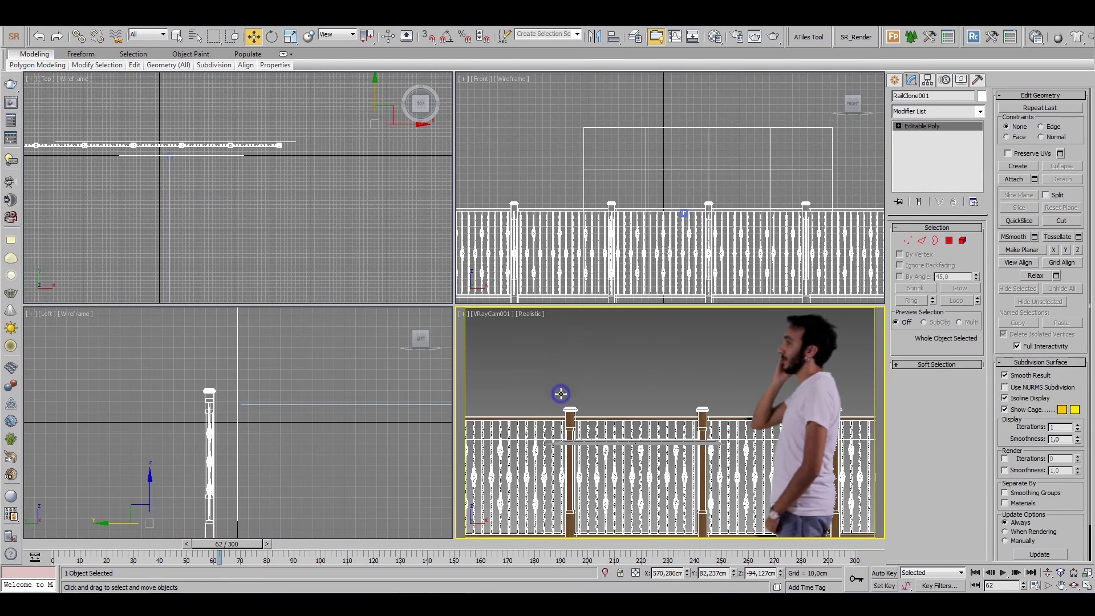
{"action": "left_click", "coordinate": [562, 369]}
{"action": "left_click", "coordinate": [488, 373]}
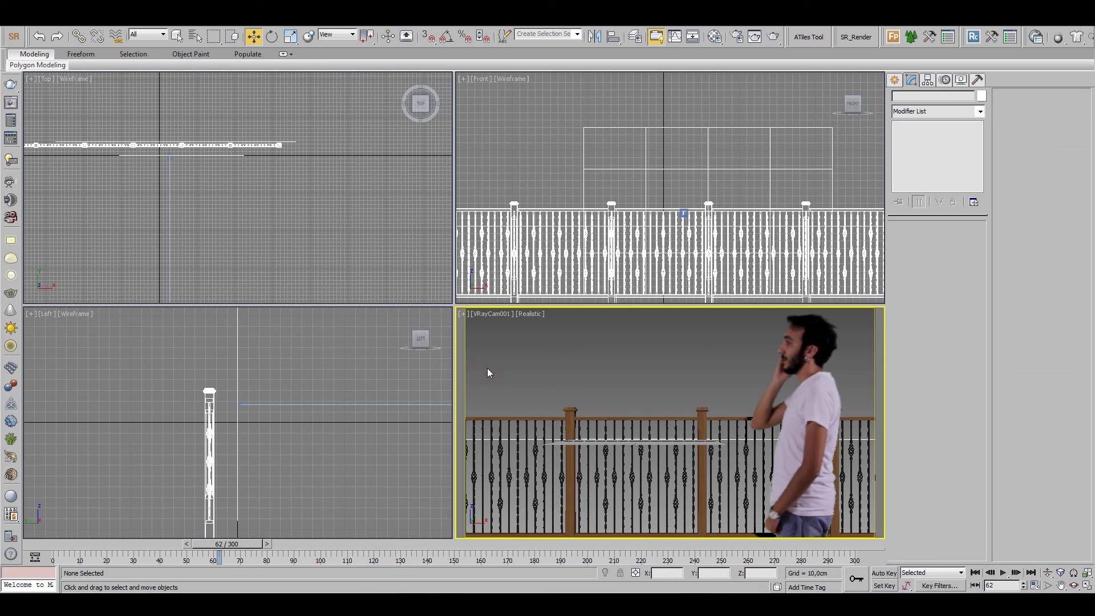
- Maximize the VRayCam001 view, rewind to the first frame, and play the animation
{"action": "key", "text": "alt+w"}
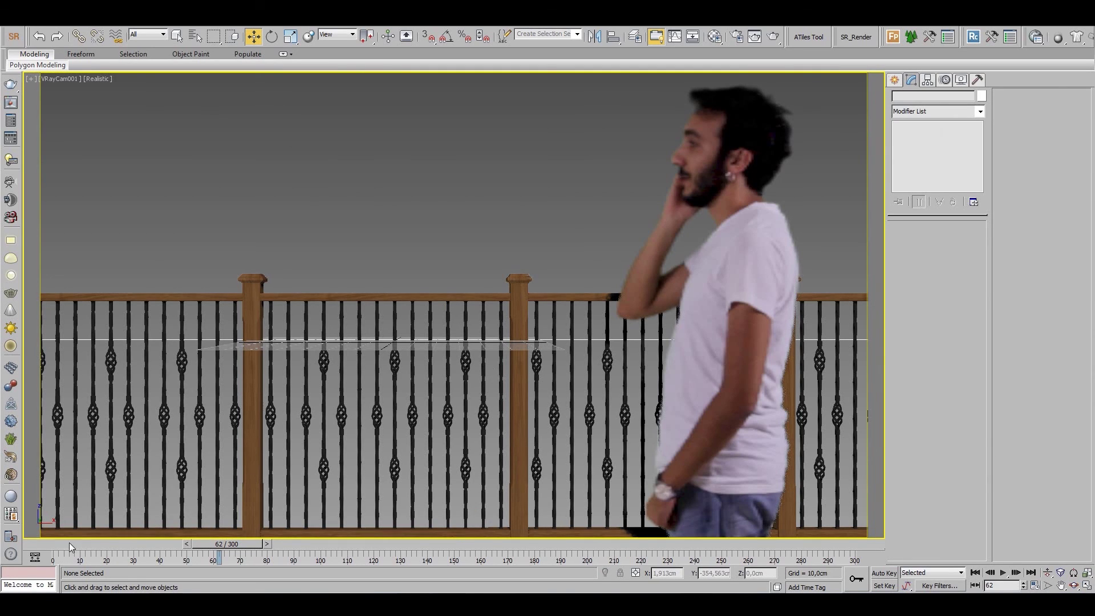
{"action": "key", "text": "Home"}
{"action": "left_click", "coordinate": [1002, 572]}
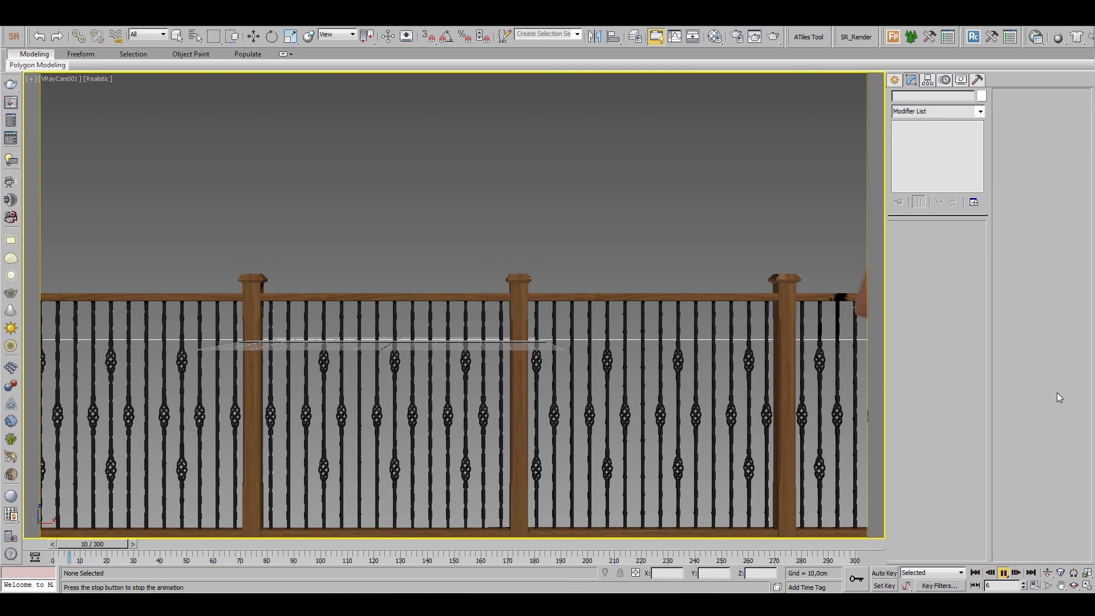